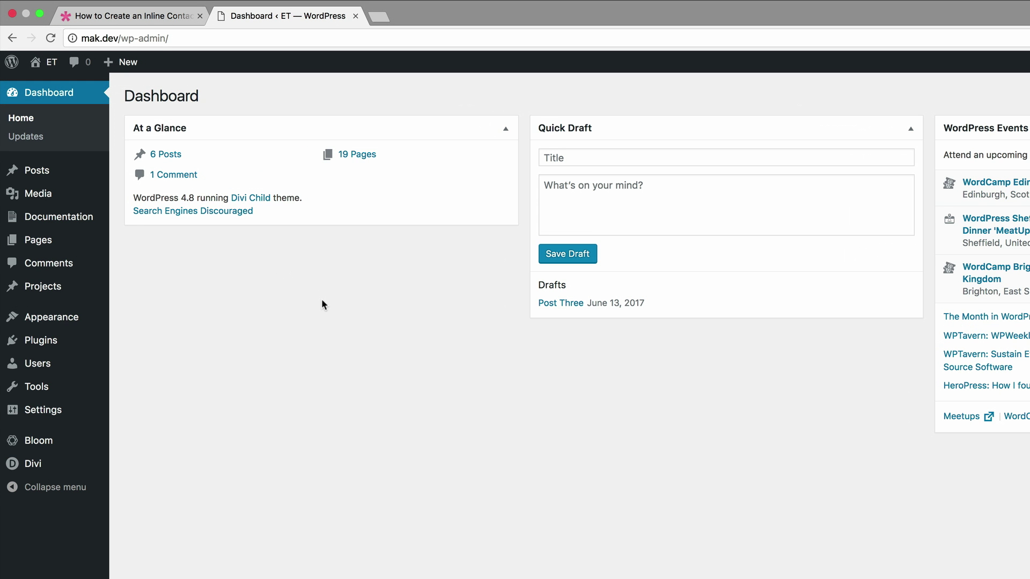
- Open the 'inline' page from All Pages in the Divi Visual Builder
mouse_move(40, 241)
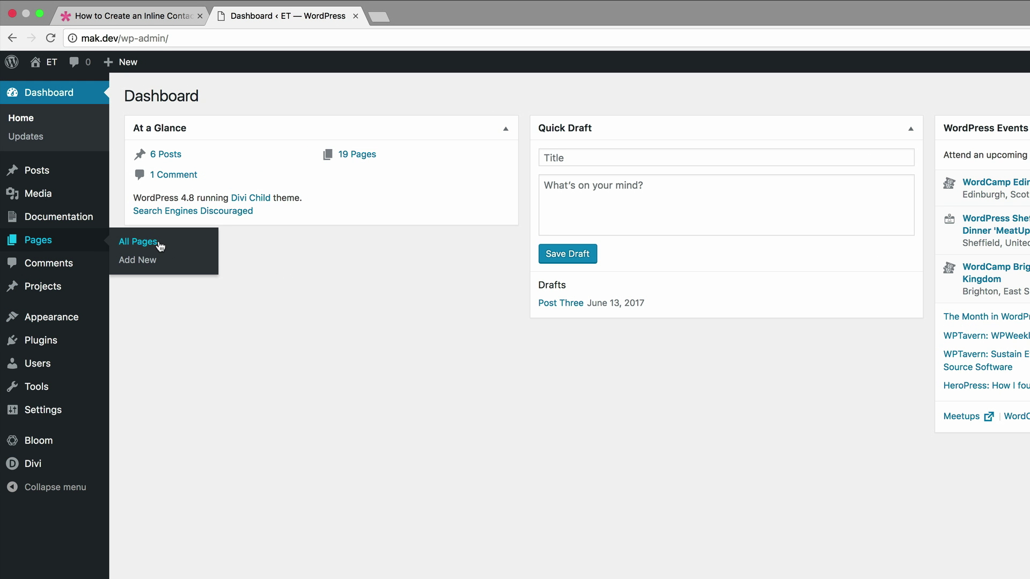
left_click(152, 243)
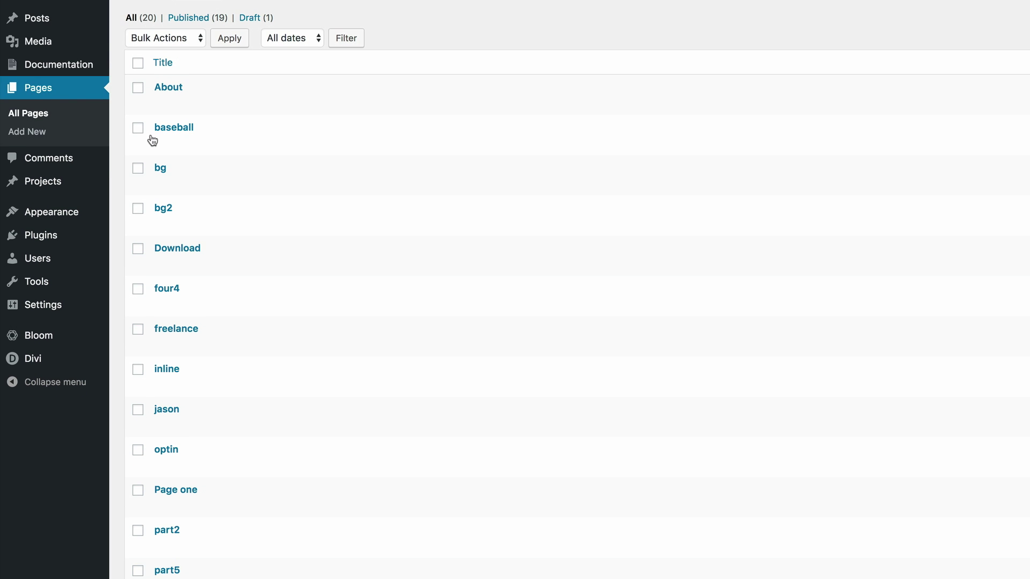
mouse_move(171, 376)
left_click(163, 387)
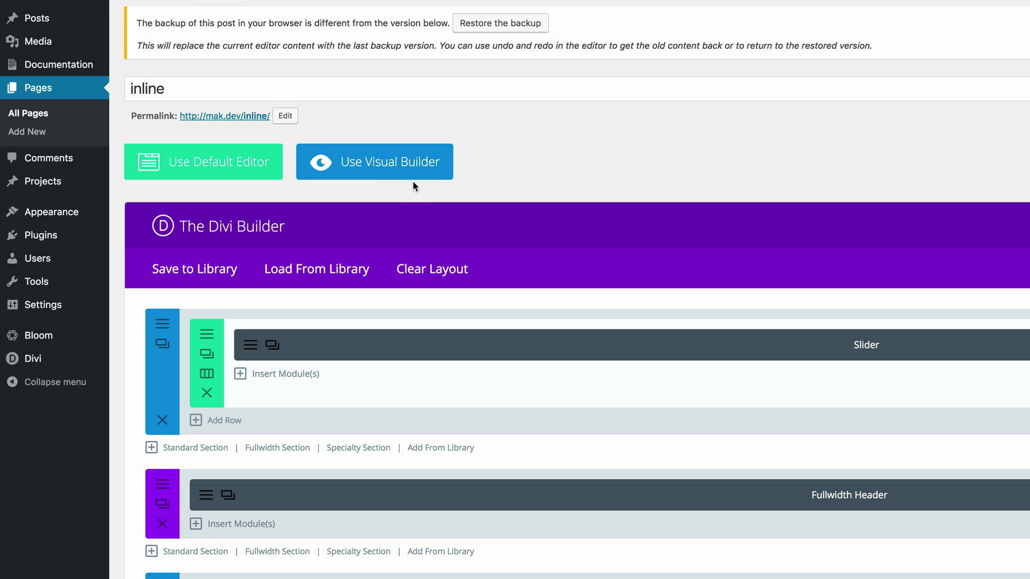
left_click(385, 164)
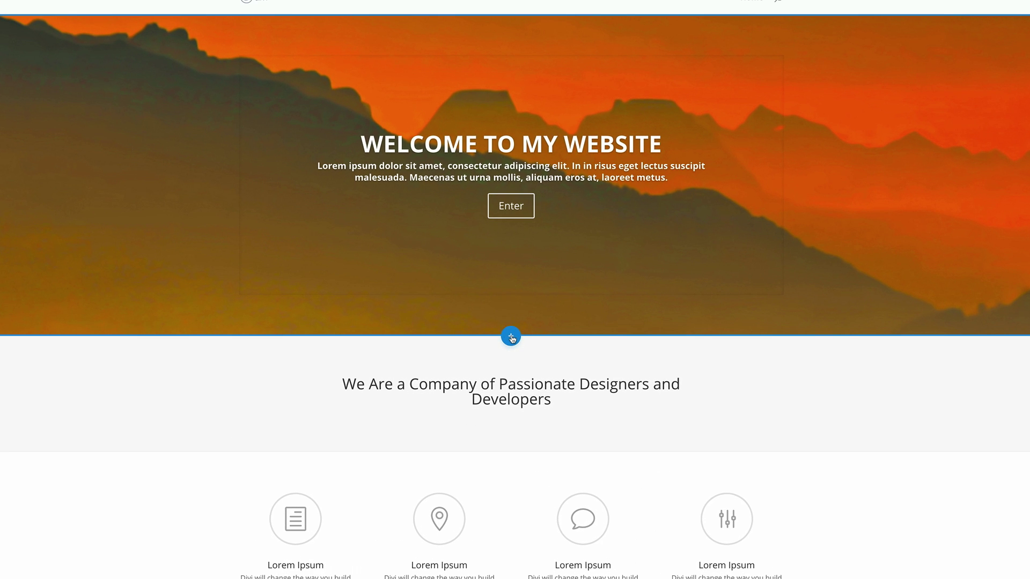
- Insert a regular section with an empty one-column row beneath the welcome hero
left_click(511, 336)
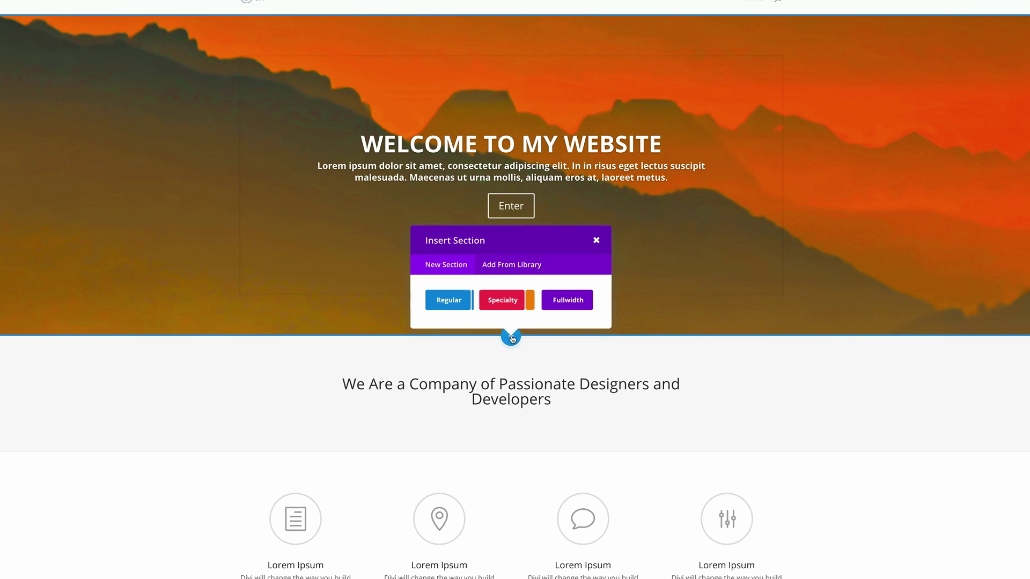
left_click(451, 305)
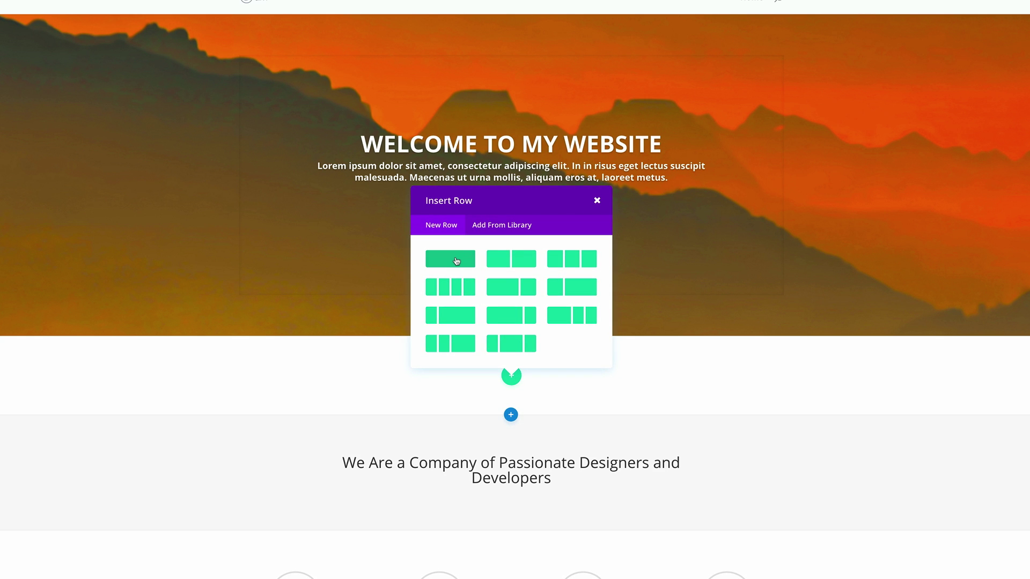
left_click(456, 261)
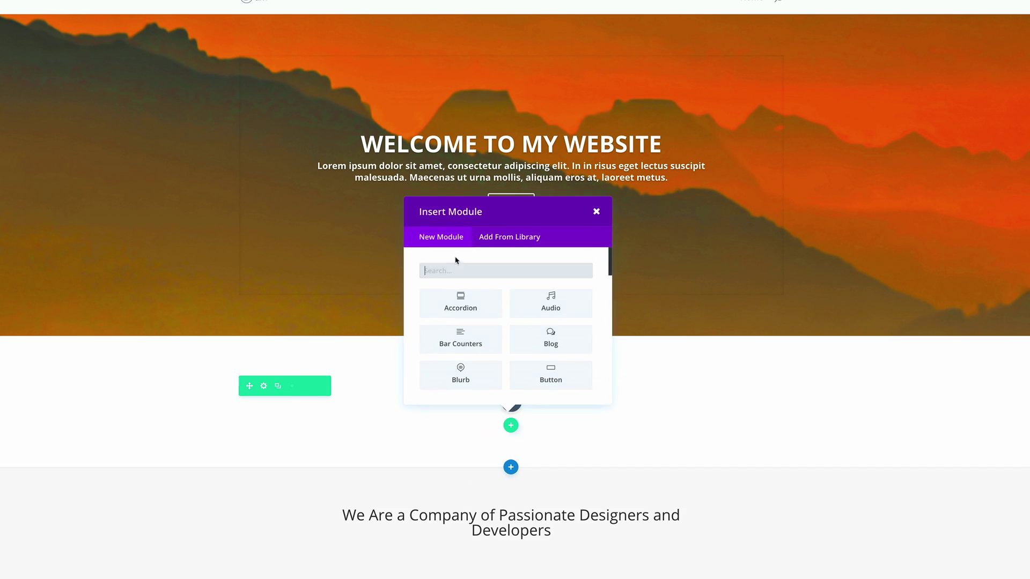
left_click(593, 210)
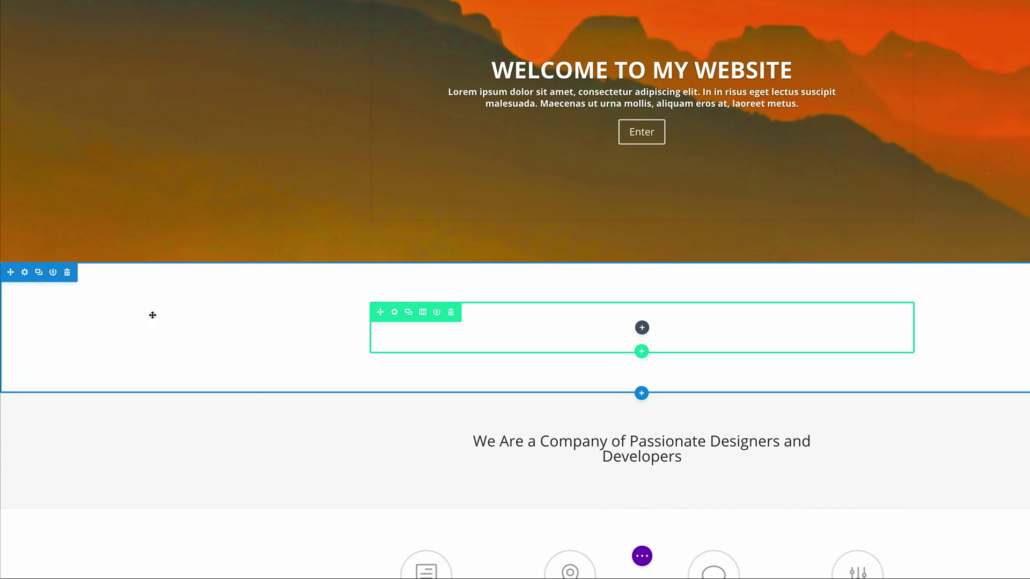
- Set the new section's background colour to #006ea5 and save the section settings
left_click(25, 273)
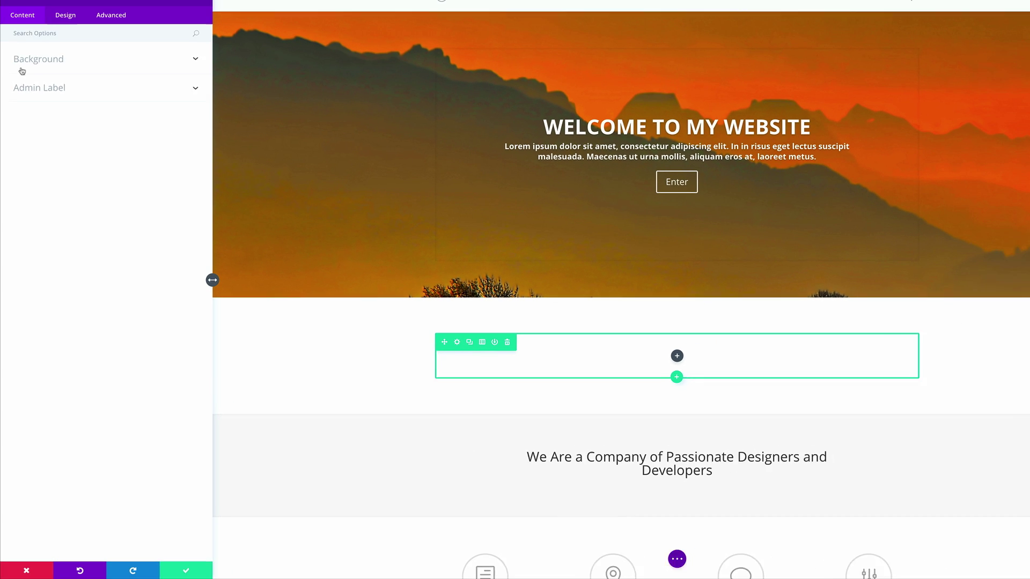
left_click(29, 80)
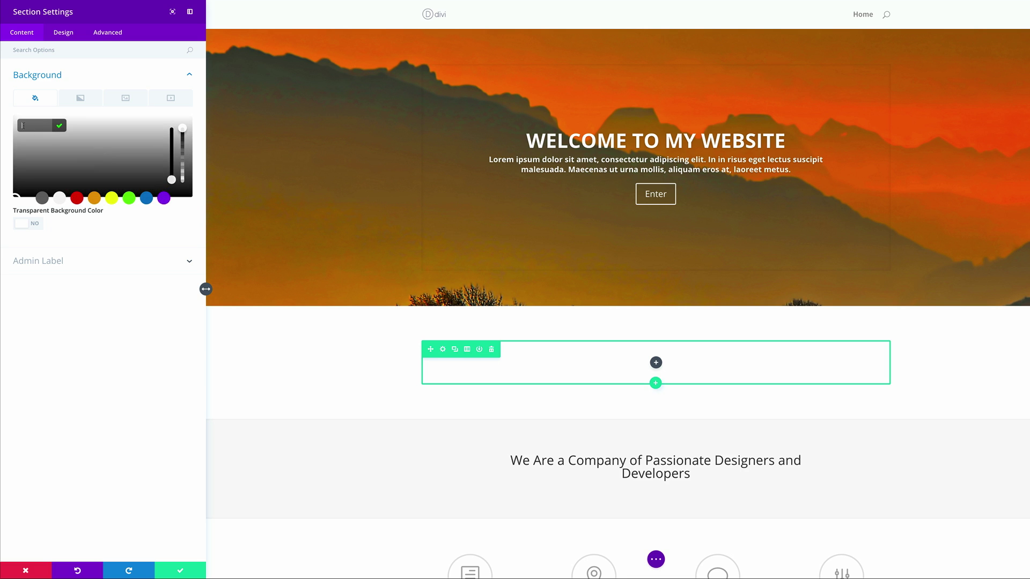
type("#006ea5")
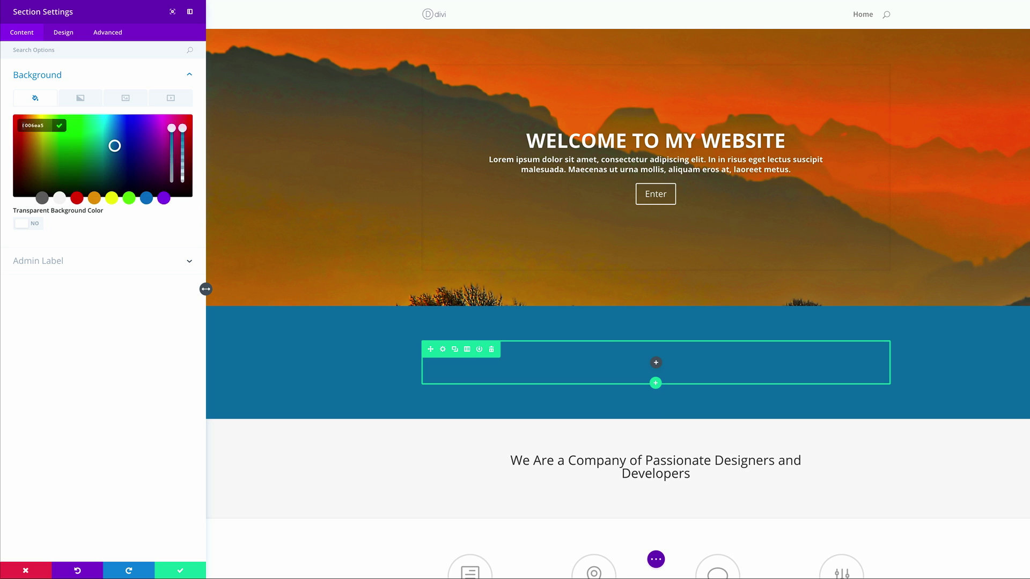
left_click(181, 572)
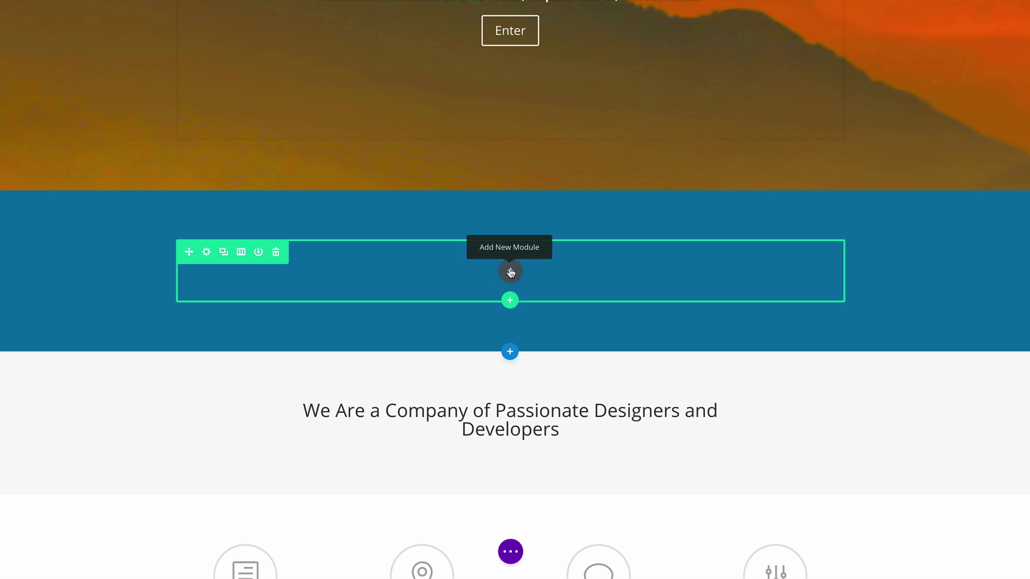
- Insert a Contact Form module into the empty row by searching 'con'
left_click(511, 271)
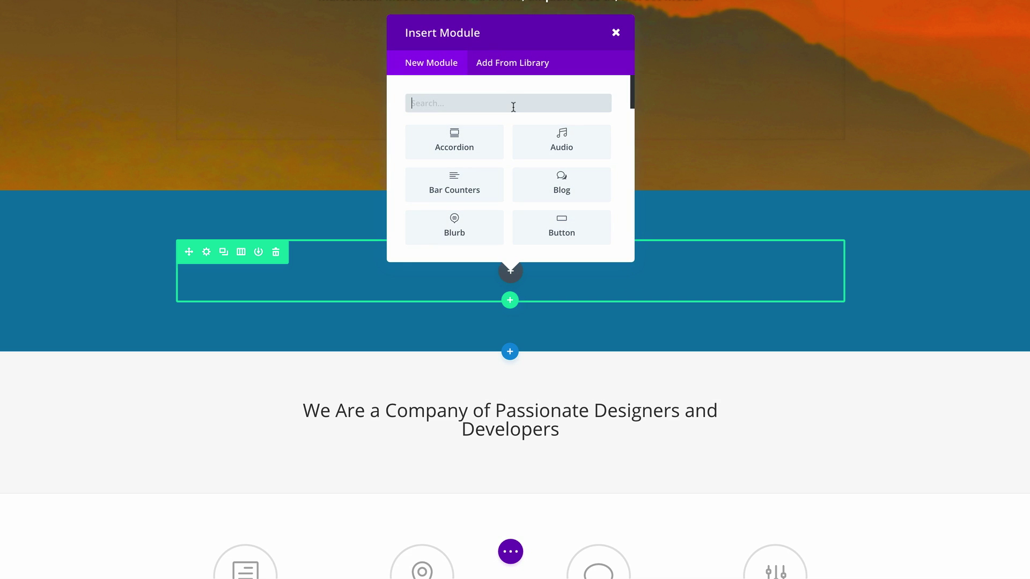
type("con")
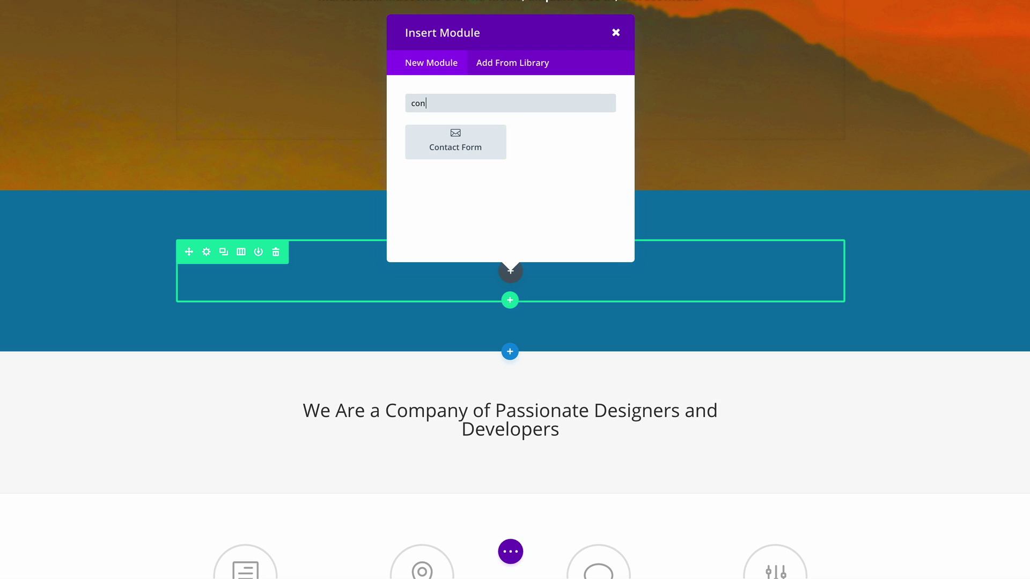
left_click(483, 143)
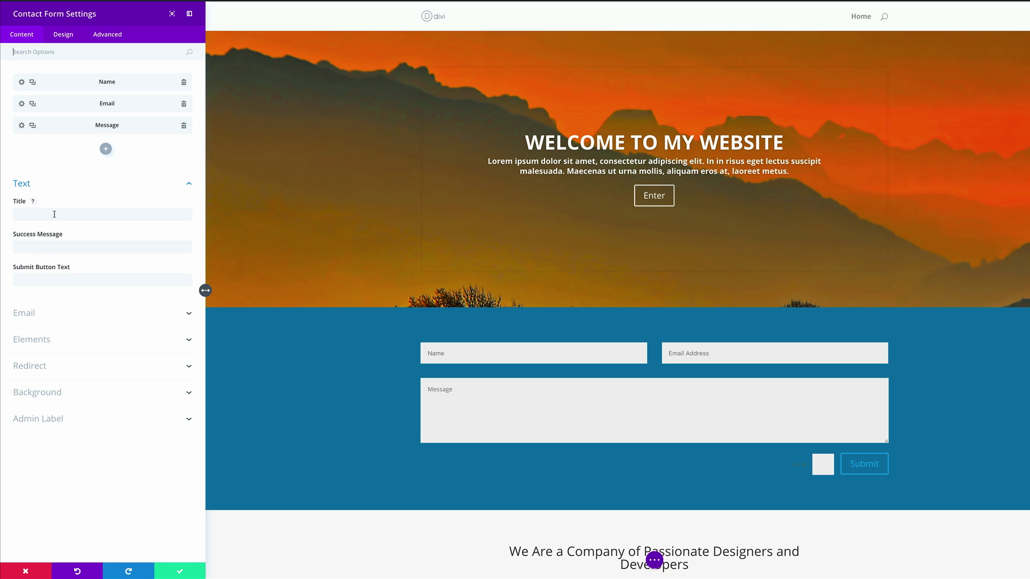
- Title the form 'Get Quote' and label its submit button 'Send'
left_click(54, 214)
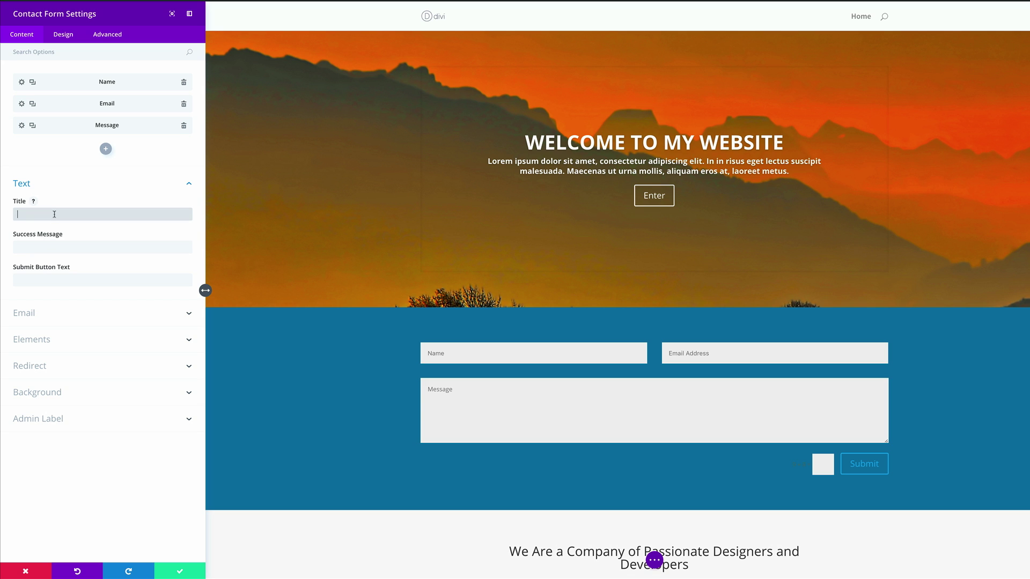
type("Get Quote")
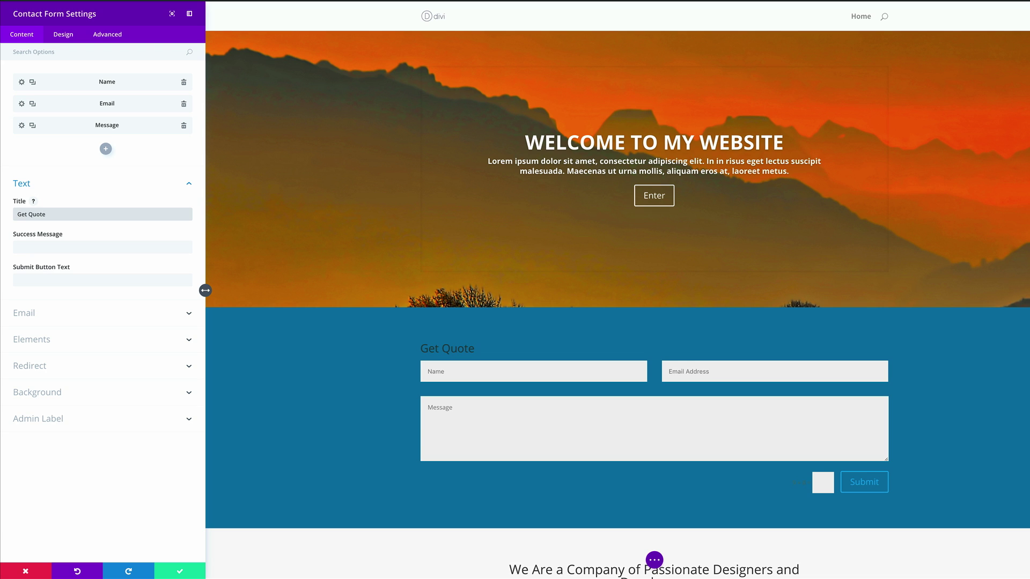
left_click(60, 245)
left_click(47, 280)
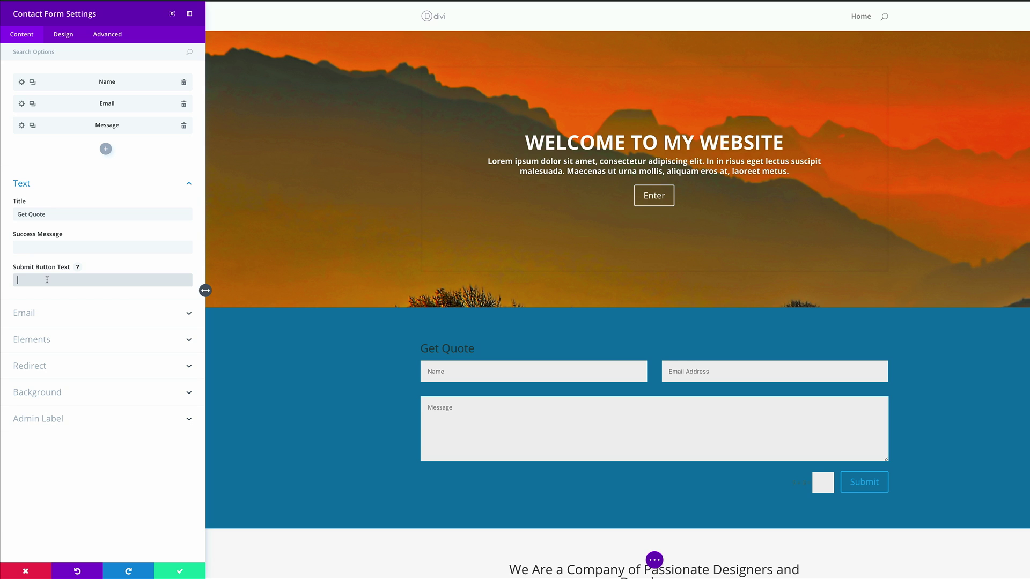
type("Send")
left_click(28, 313)
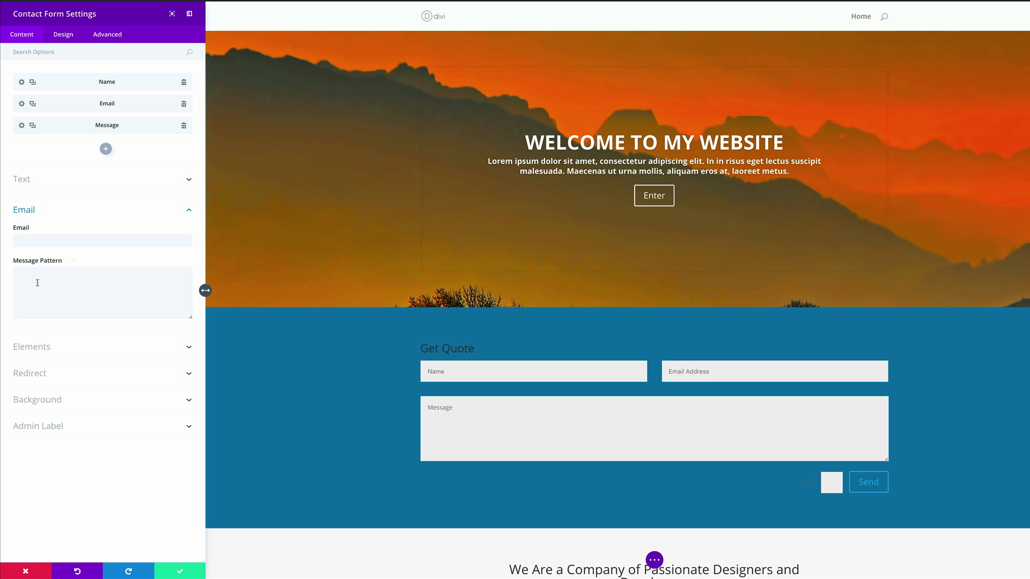
- Set the form's recipient email to a suggested email address
left_click(37, 242)
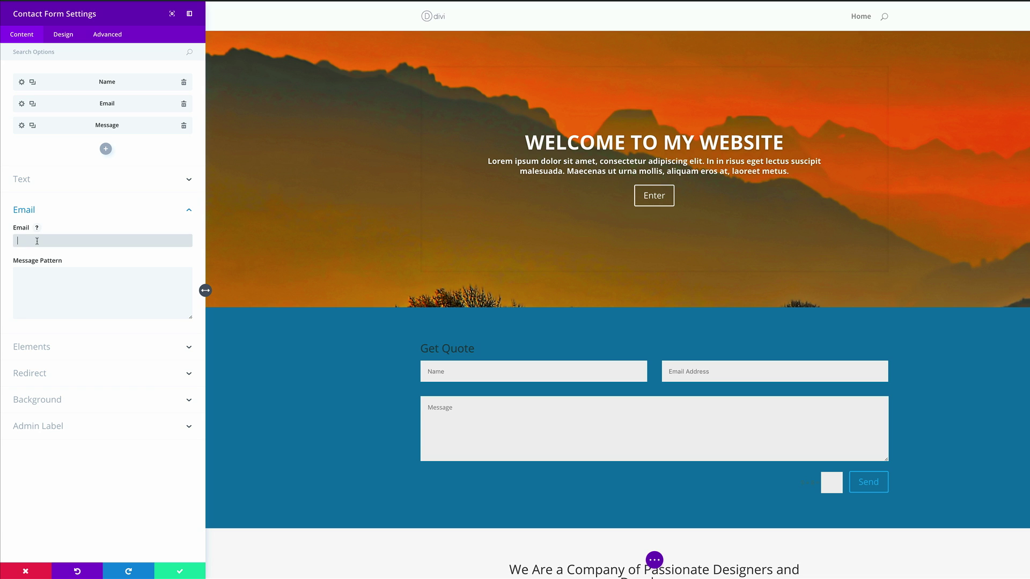
type("mak")
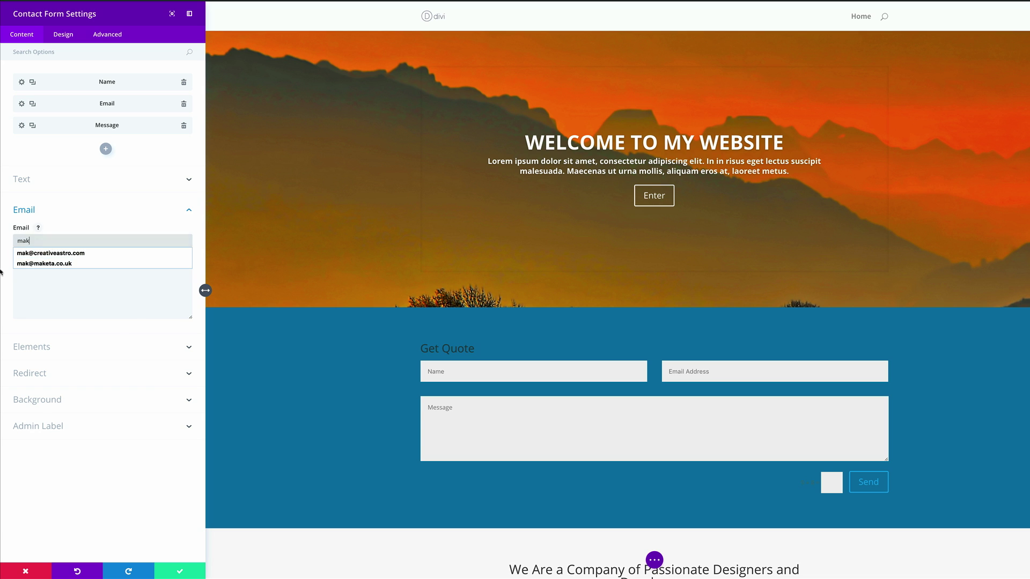
key("Down")
key("Down")
key("Return")
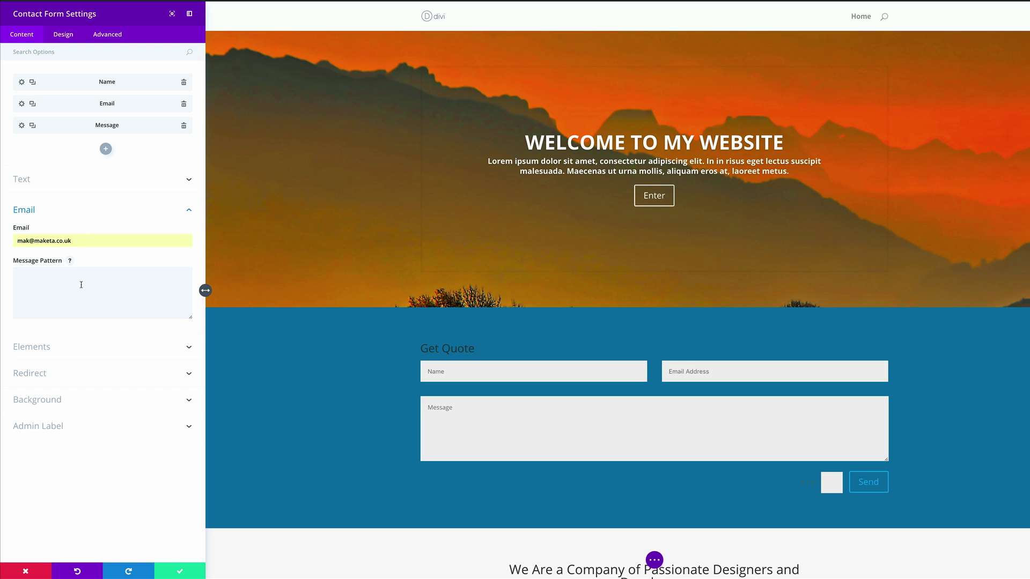
- Turn off the captcha and make the form field background fully transparent
left_click(38, 349)
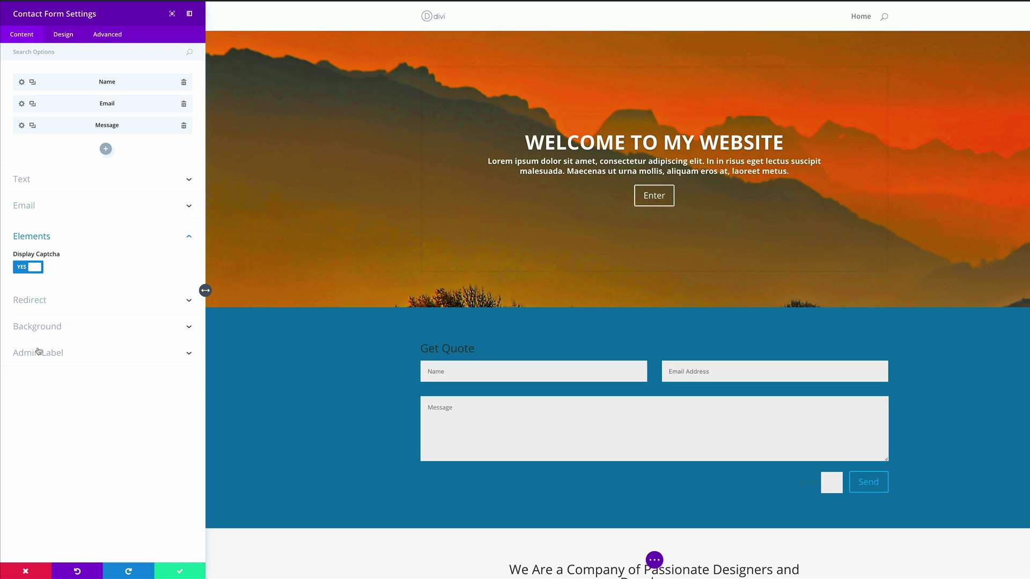
left_click(29, 268)
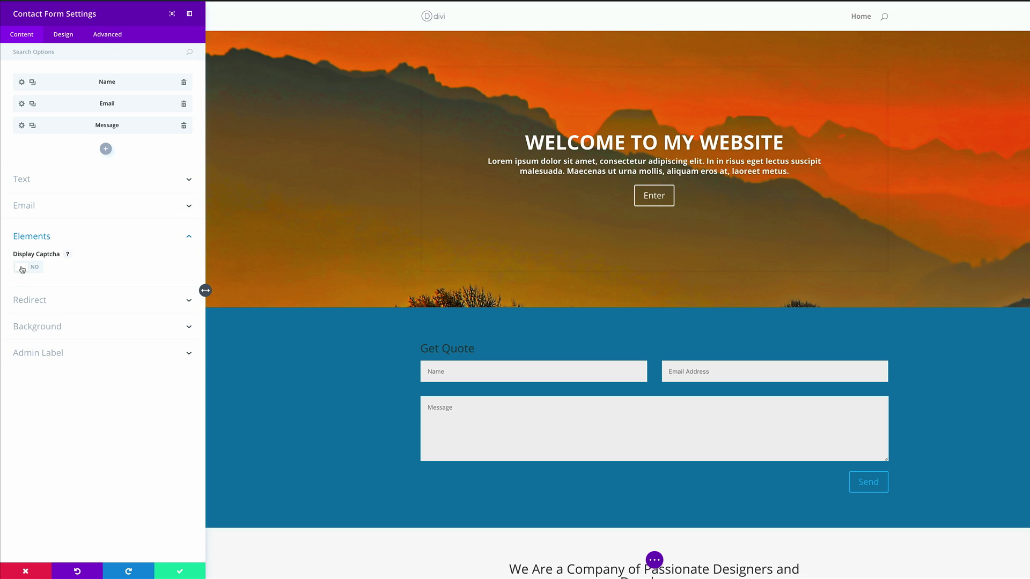
left_click(44, 327)
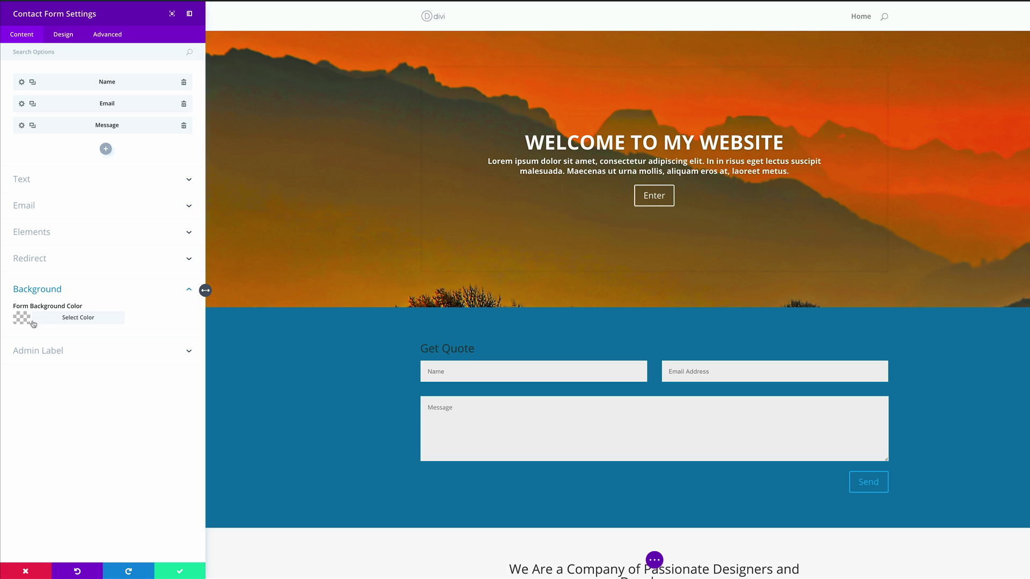
left_click(23, 319)
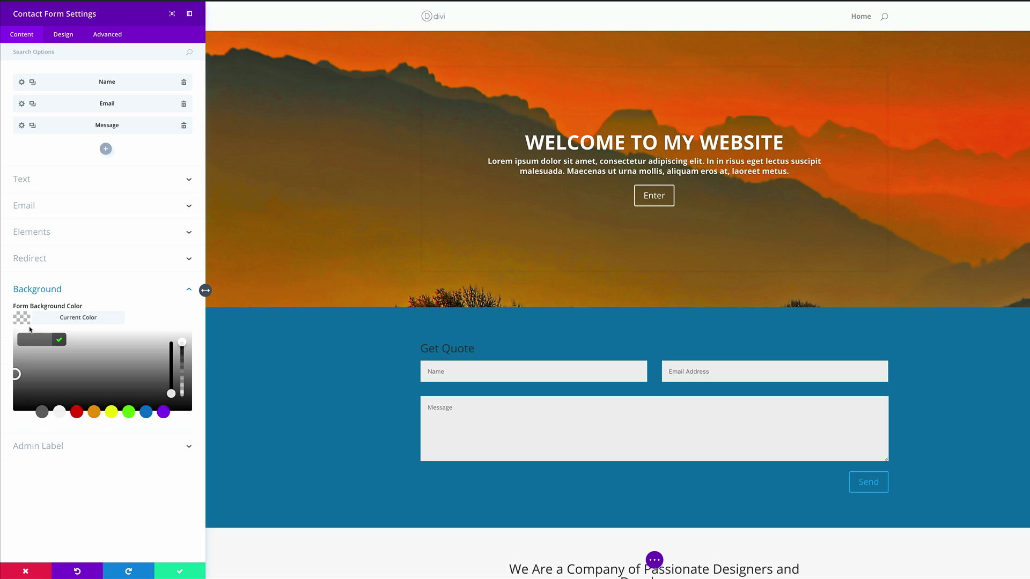
left_click_drag(184, 343, 183, 352)
left_click_drag(44, 338, 26, 339)
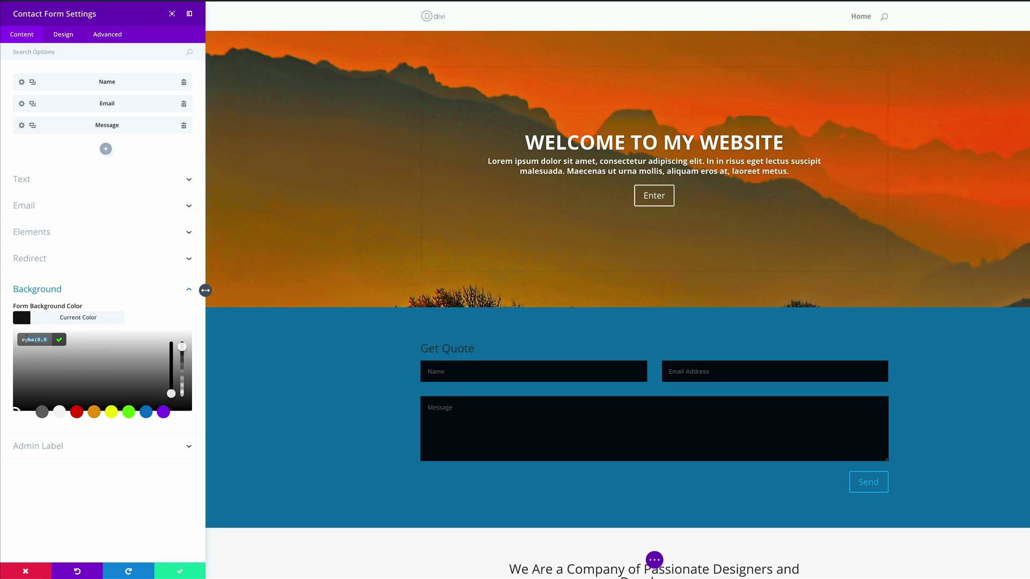
key("BackSpace")
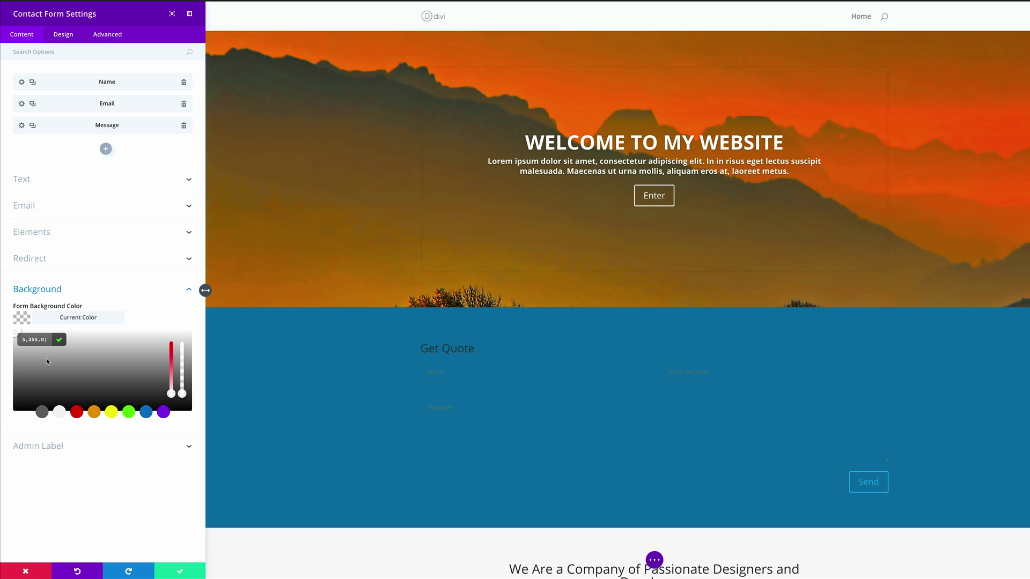
- Style the 'Get Quote' title in Lato at 22px with #ffffff text colour
left_click(63, 34)
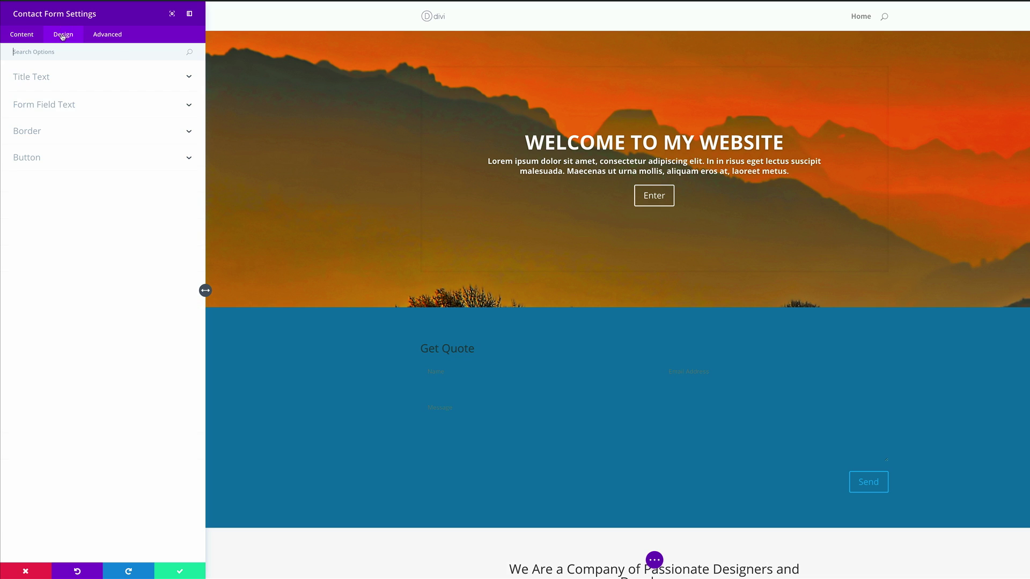
left_click(47, 79)
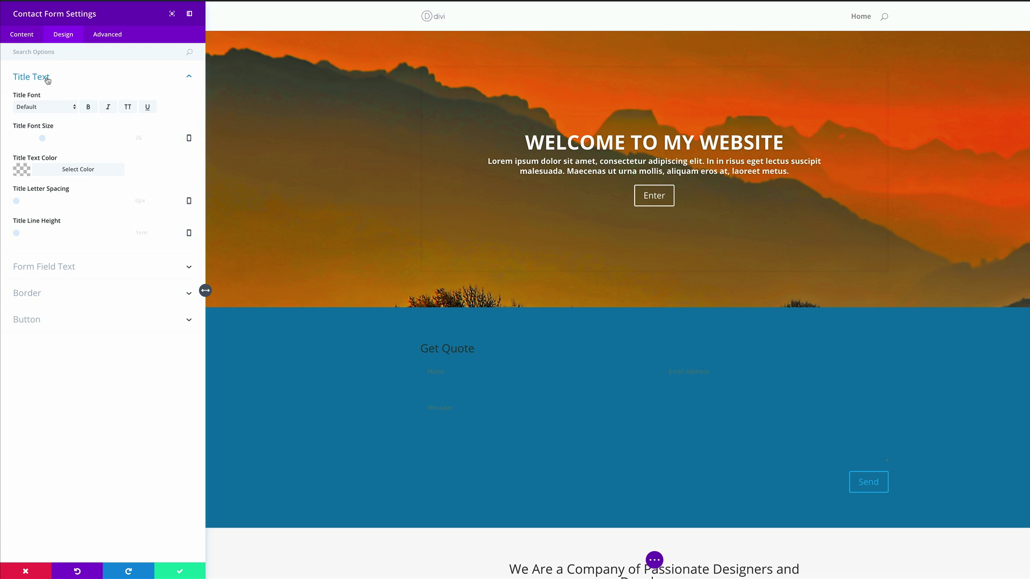
left_click(63, 109)
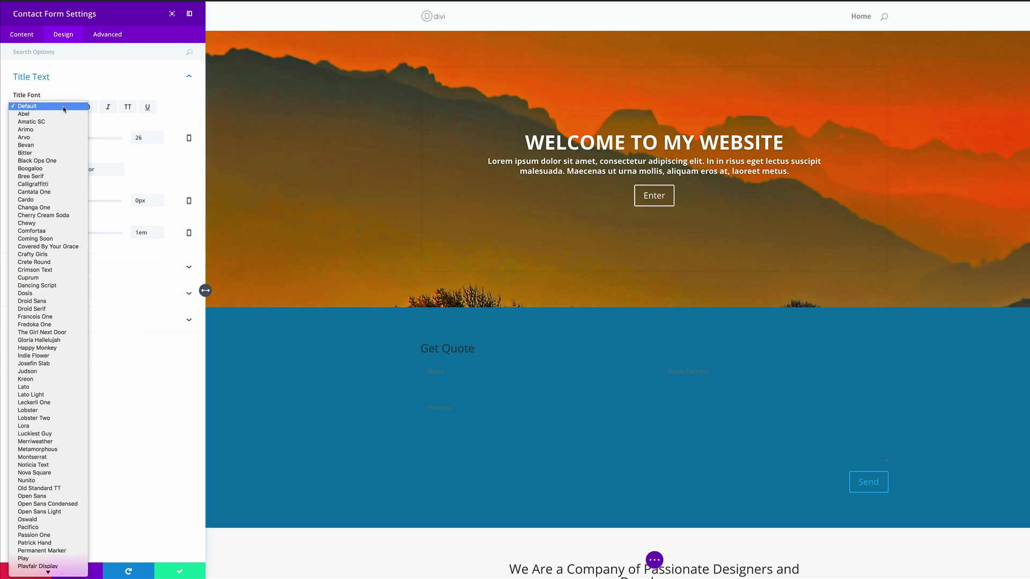
left_click(40, 387)
left_click_drag(138, 138, 145, 137)
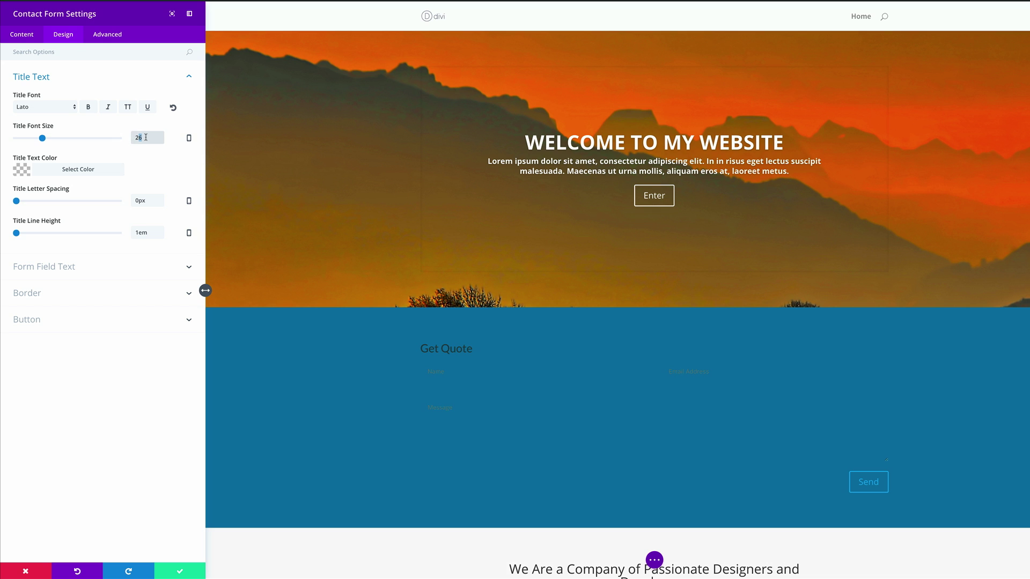
type("2")
left_click(21, 170)
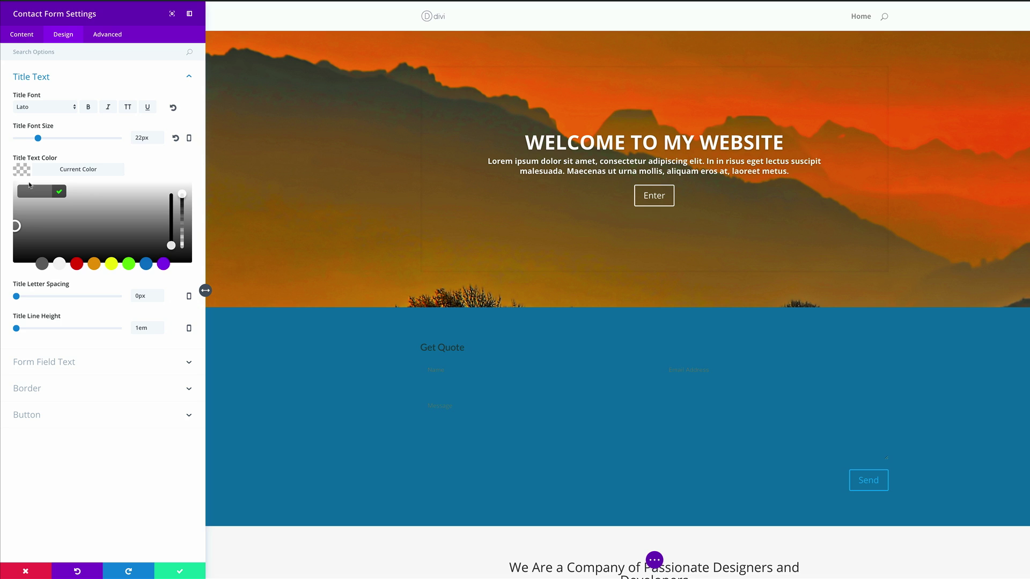
left_click(59, 263)
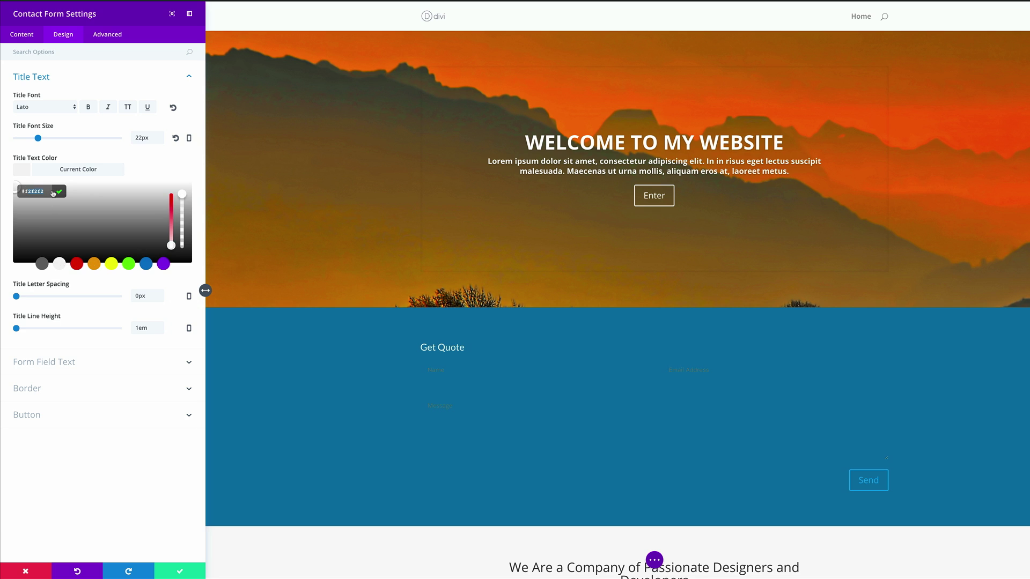
triple_click(53, 193)
type("#ffffff")
- Make the form field text colour #ffffff
left_click(64, 363)
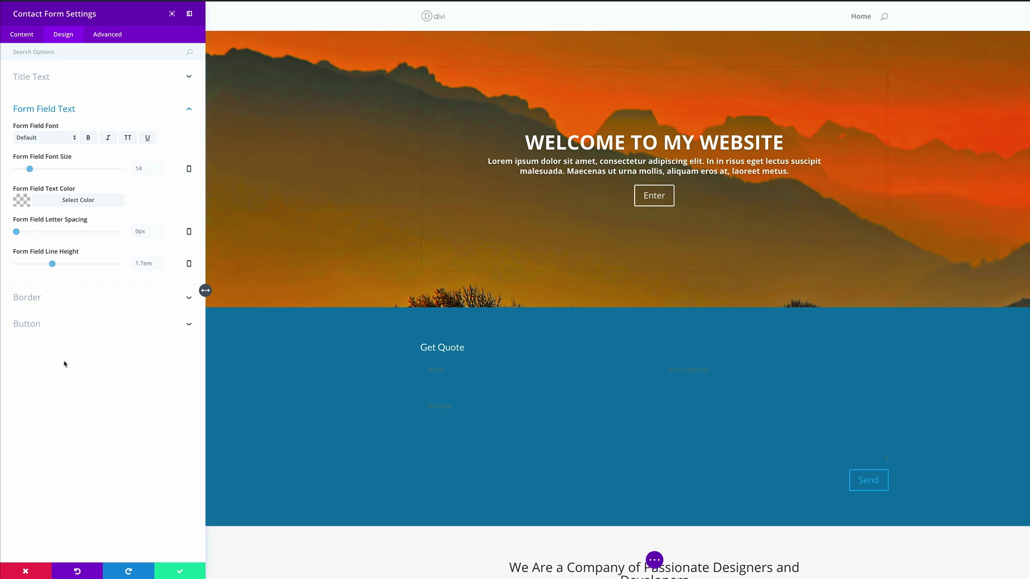
left_click(24, 201)
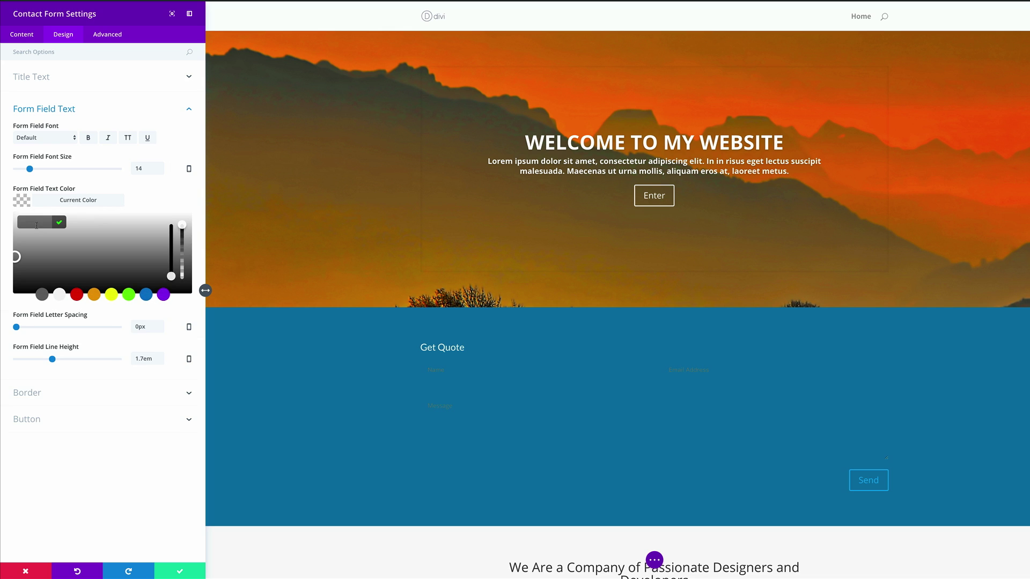
type("fff")
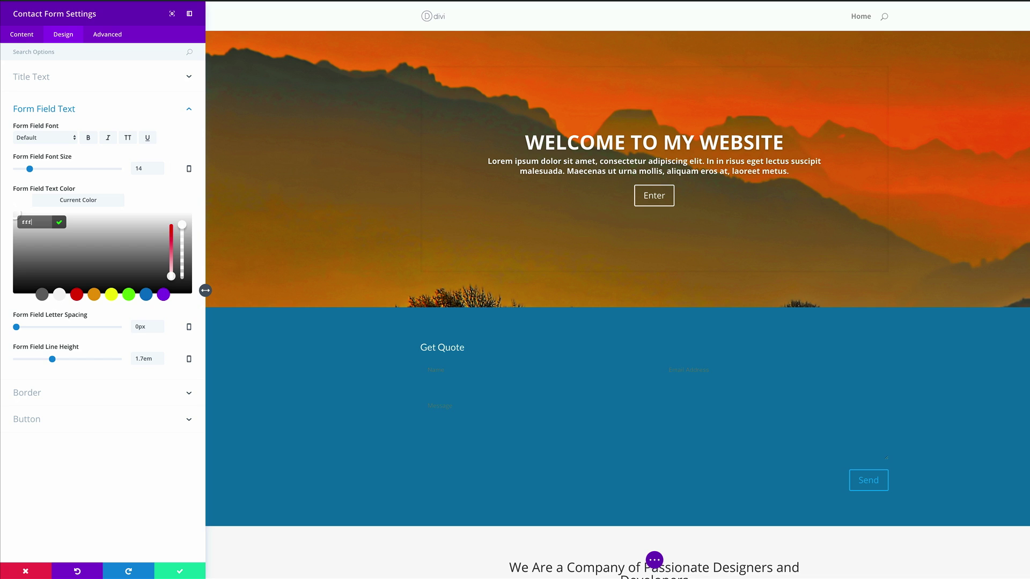
type("fff")
- Turn on borders around the form fields with a 3px input border radius
left_click(28, 393)
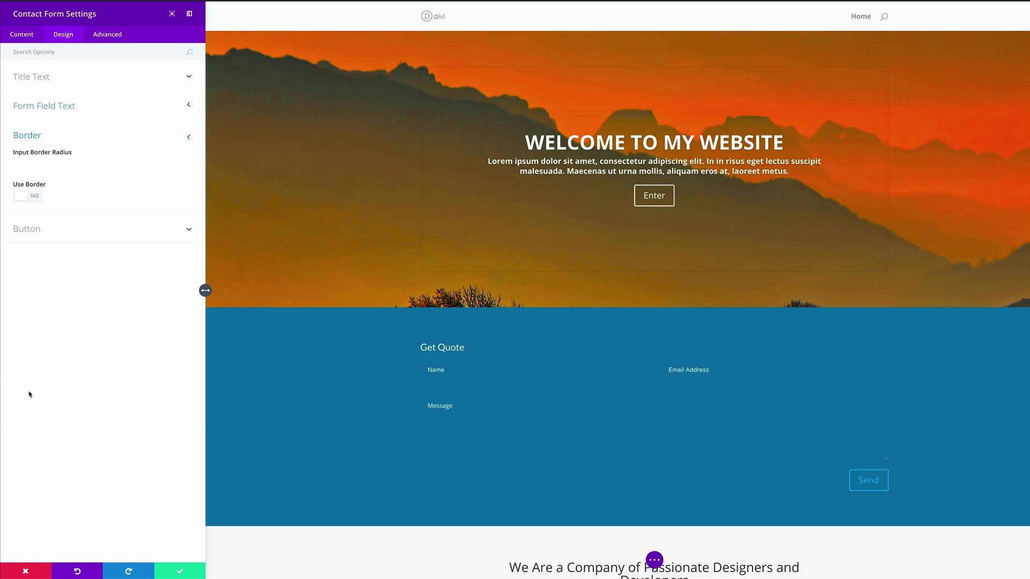
left_click(36, 198)
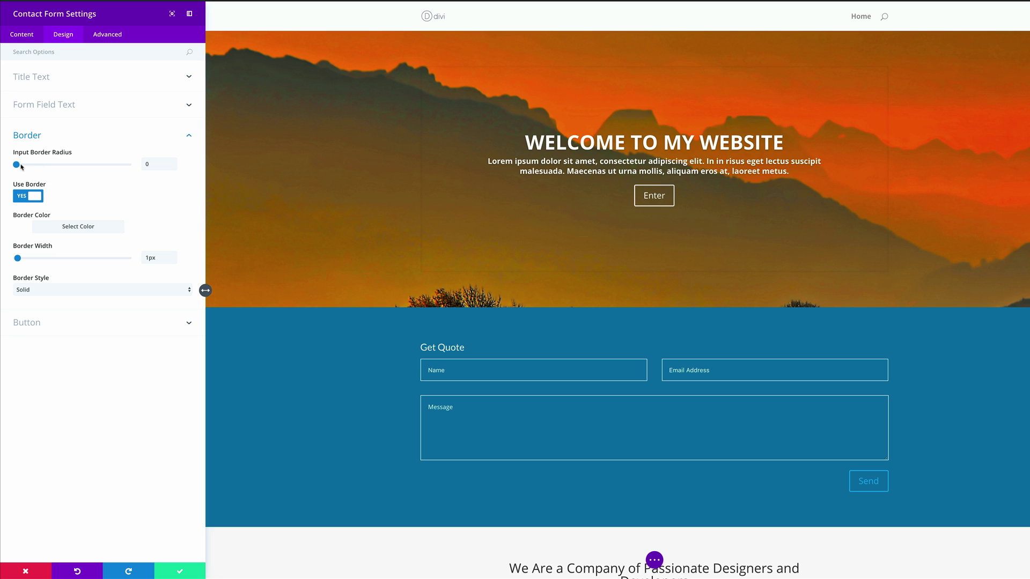
double_click(150, 162)
type("3")
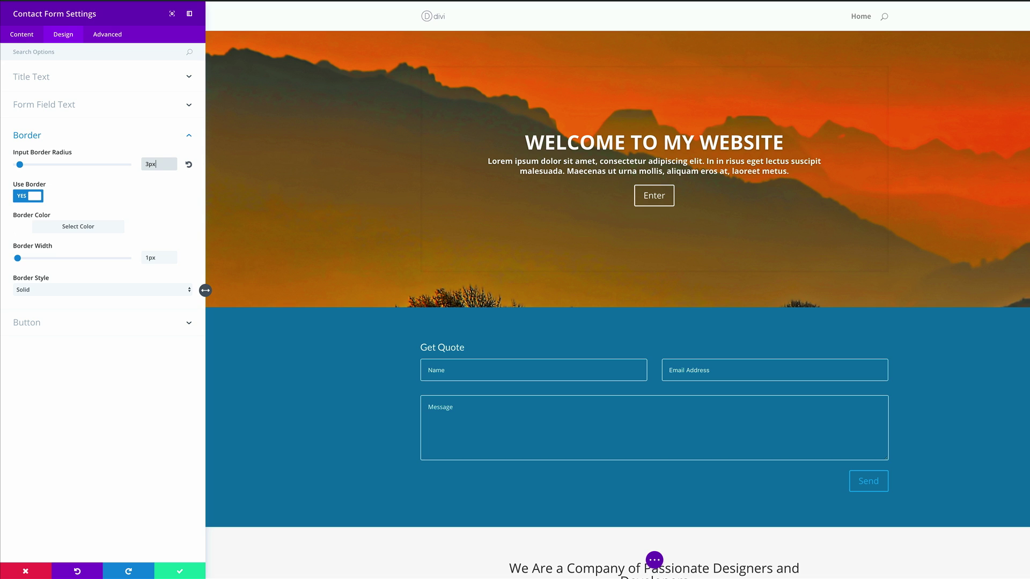
left_click(40, 324)
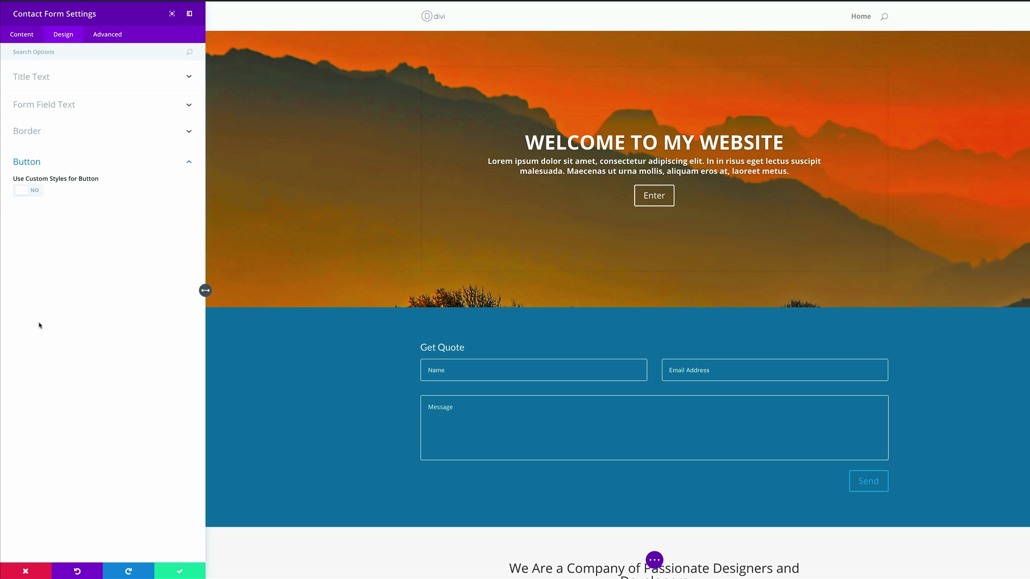
- Enable custom button styles and set the Send button text size to 24px
left_click(40, 192)
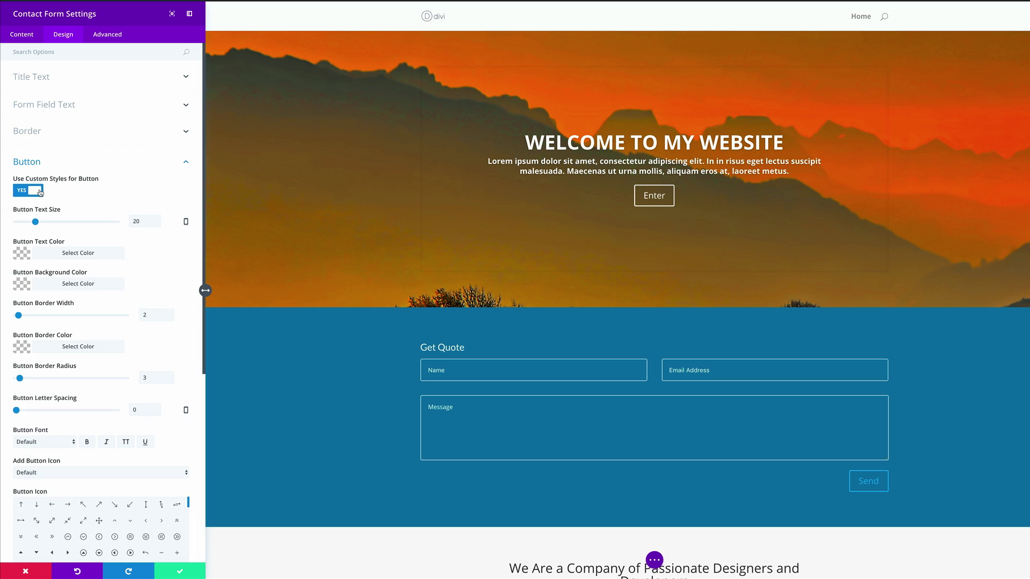
double_click(142, 220)
type("24")
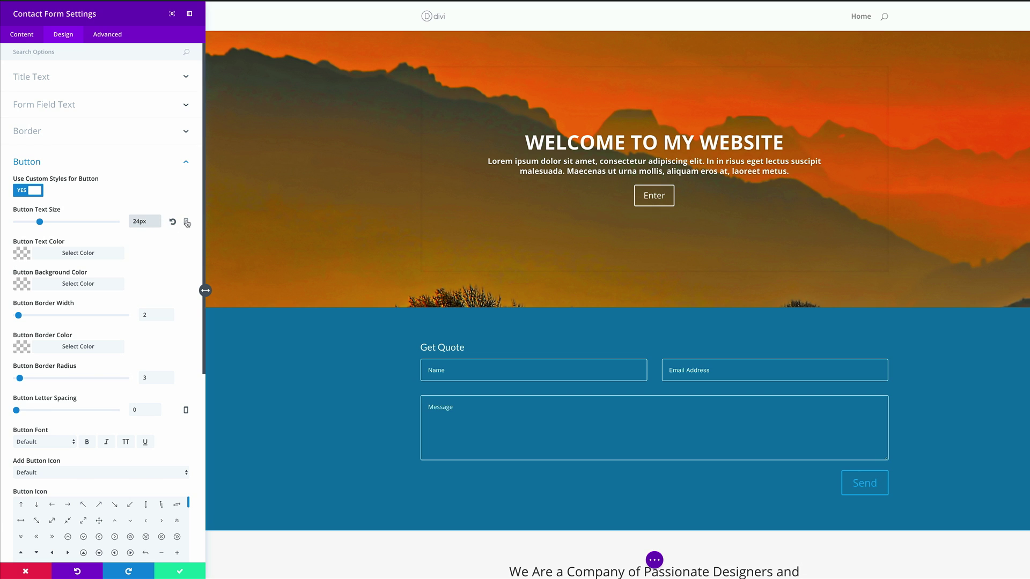
left_click(187, 223)
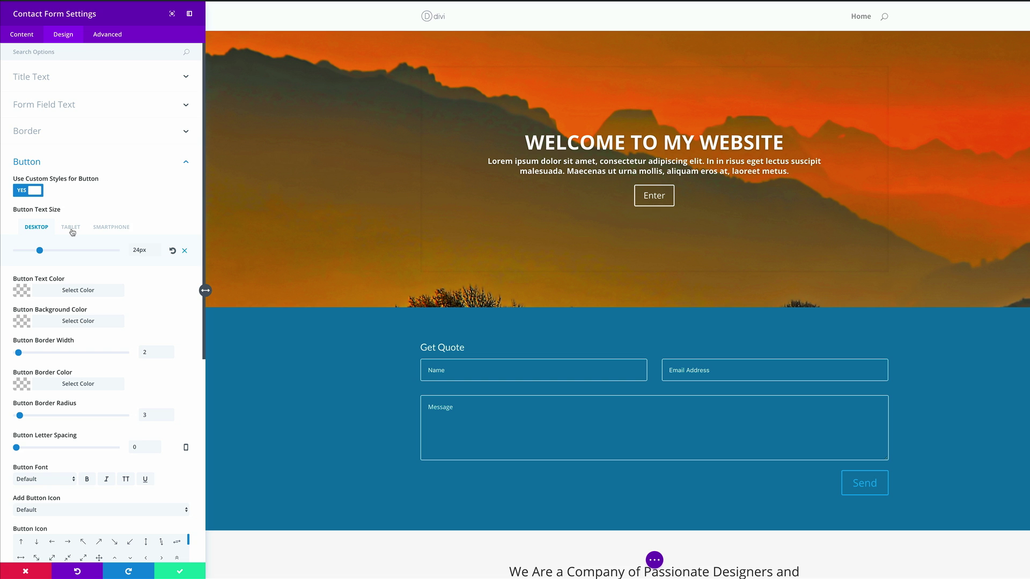
left_click(71, 229)
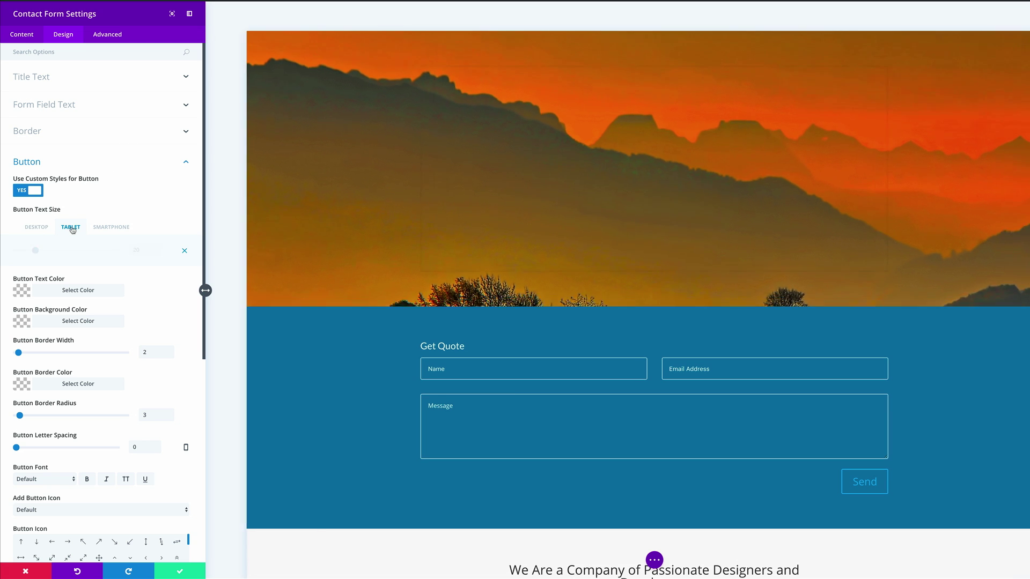
left_click(111, 227)
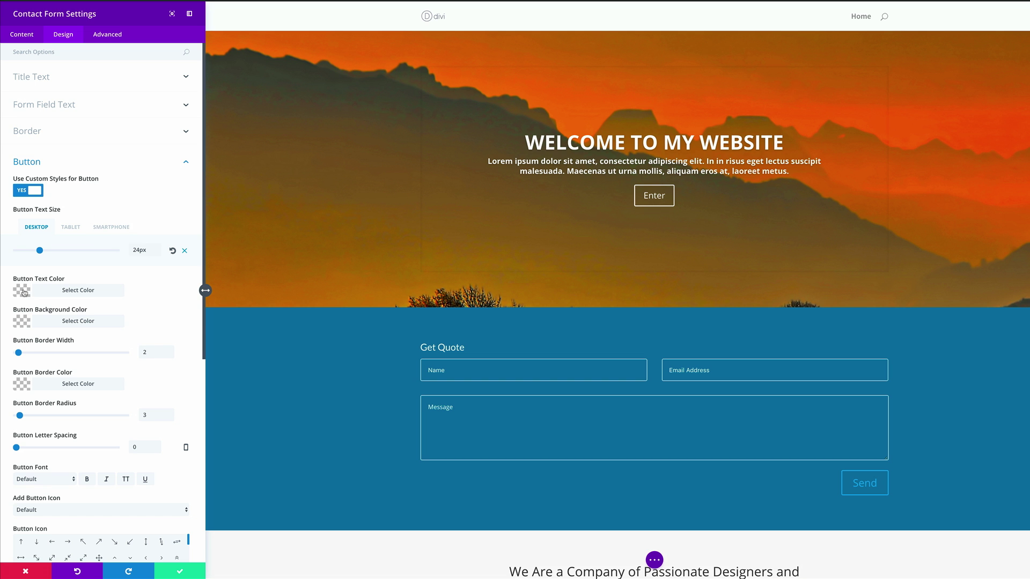
- Give the Send button #0c71c3 blue text on a #f4f11f yellow background
left_click(23, 292)
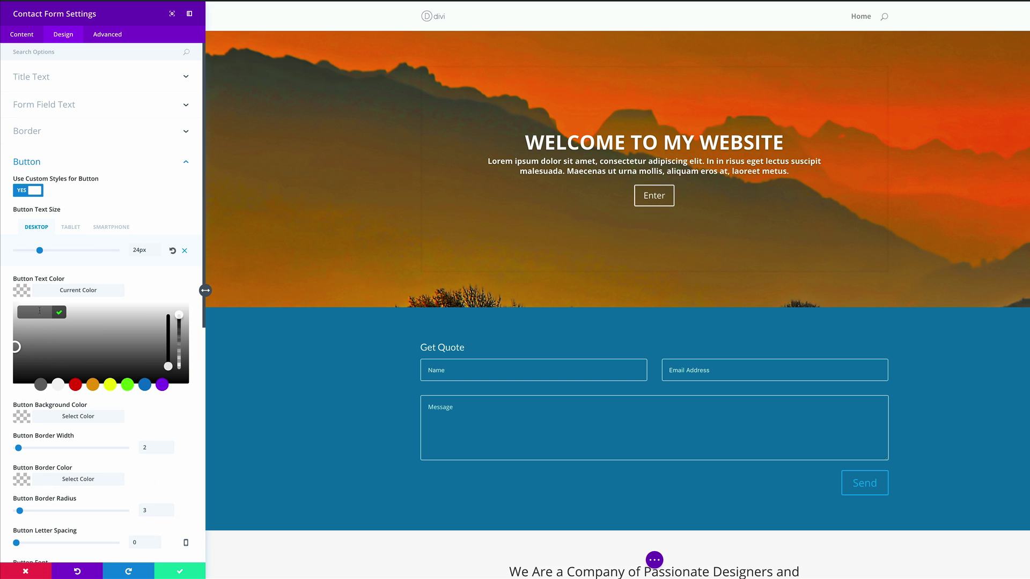
type("#0c71c3")
scroll(128, 320, "down", 3)
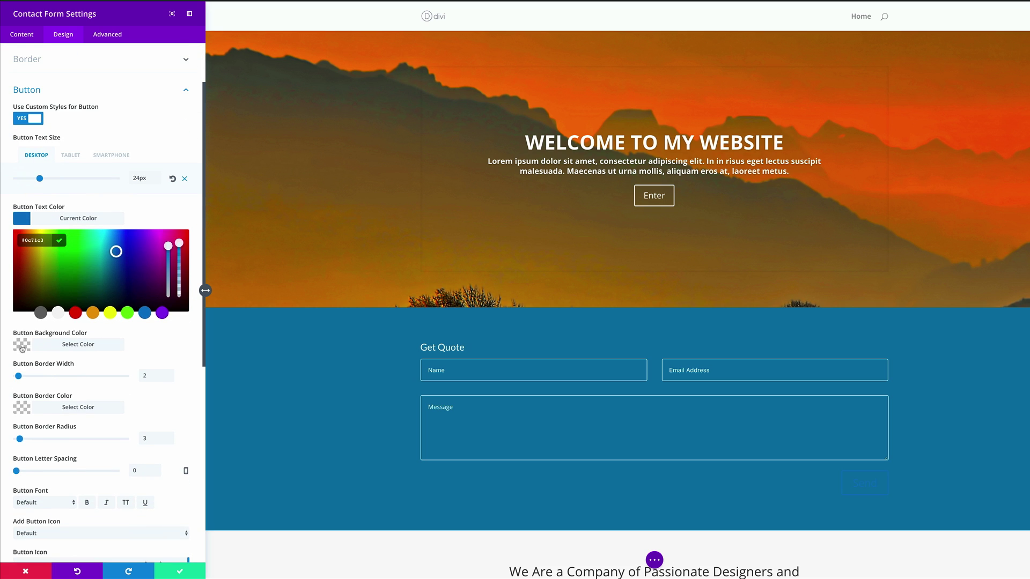
left_click(21, 346)
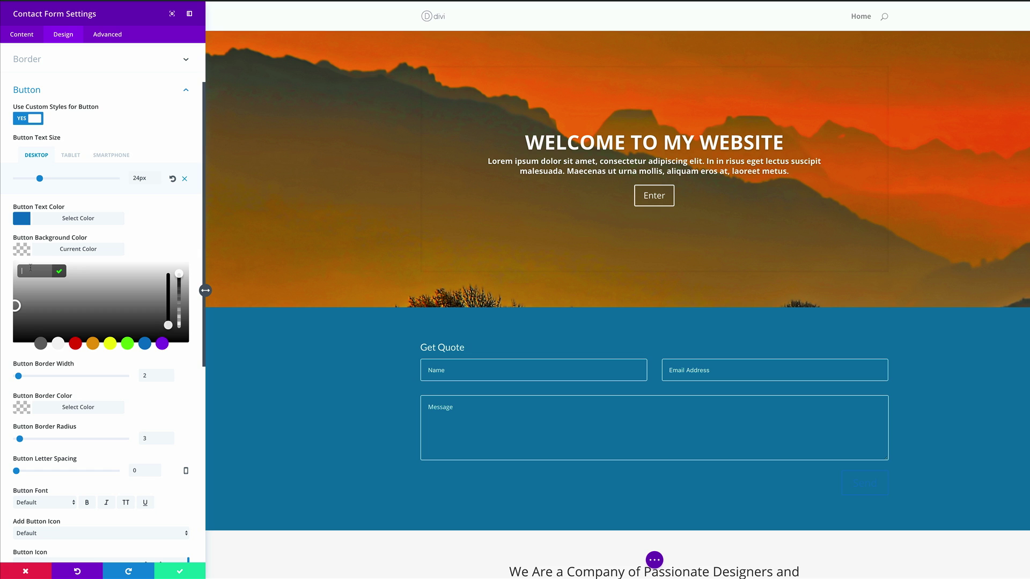
type("#f4f11f")
scroll(152, 253, "down", 2)
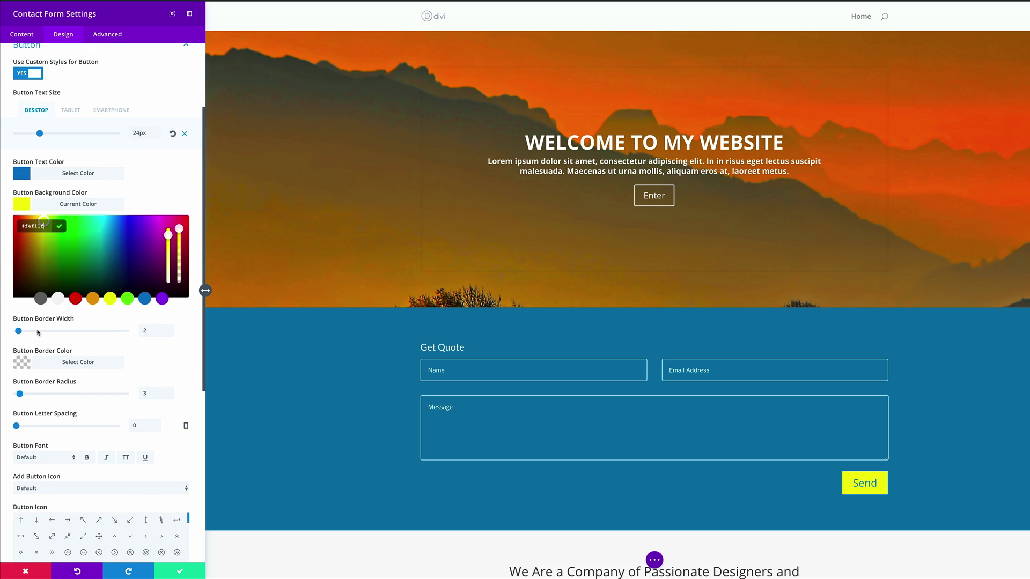
double_click(146, 330)
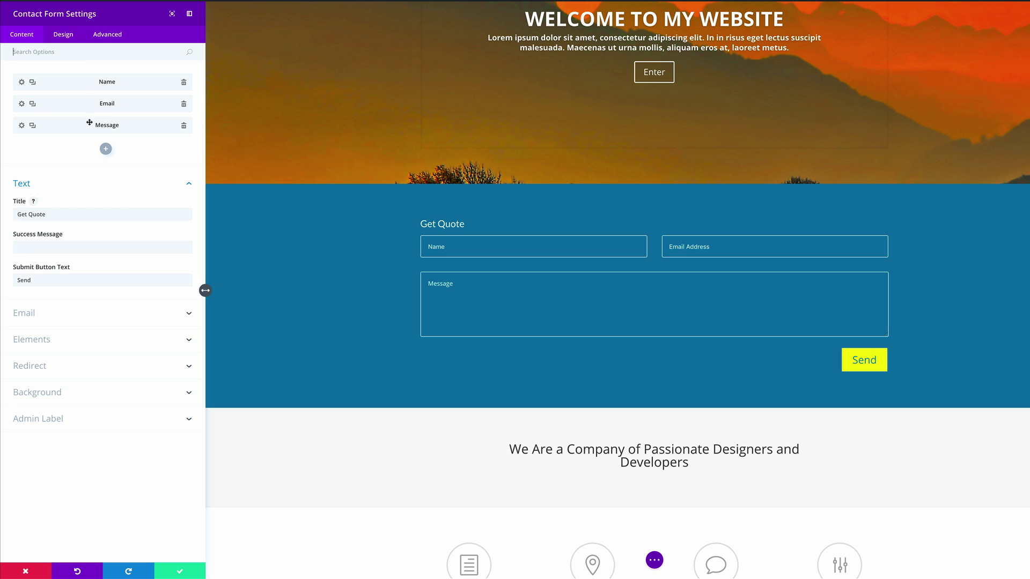
- Rename the Message field's ID and title to 'Phone'
left_click(22, 126)
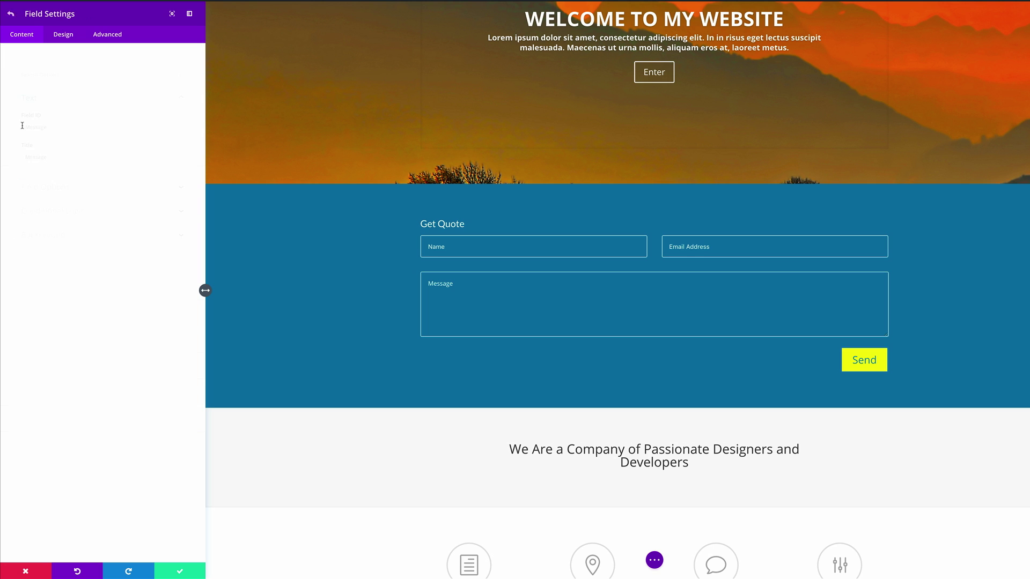
double_click(48, 109)
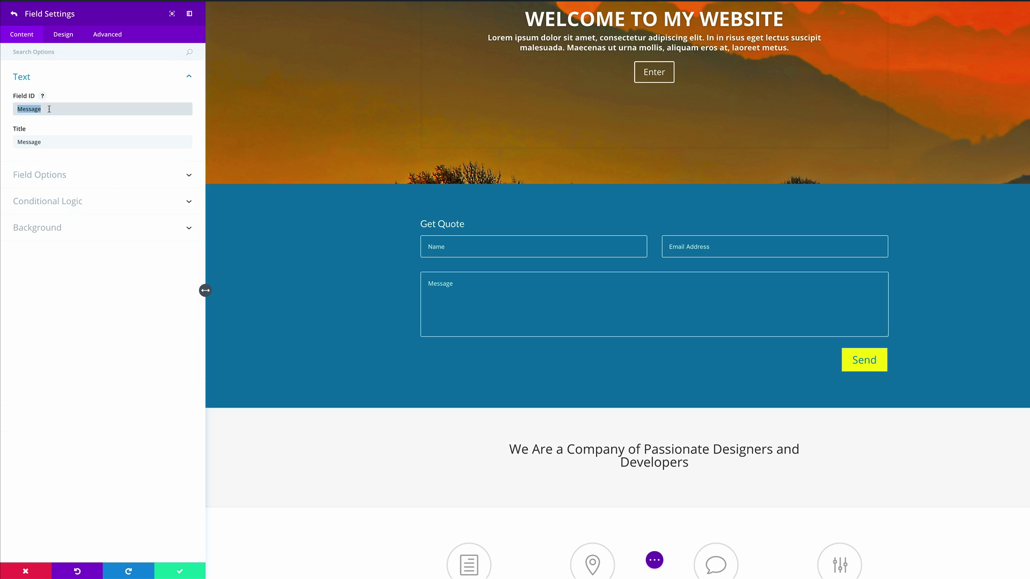
type("Phone")
double_click(46, 142)
type("Phone")
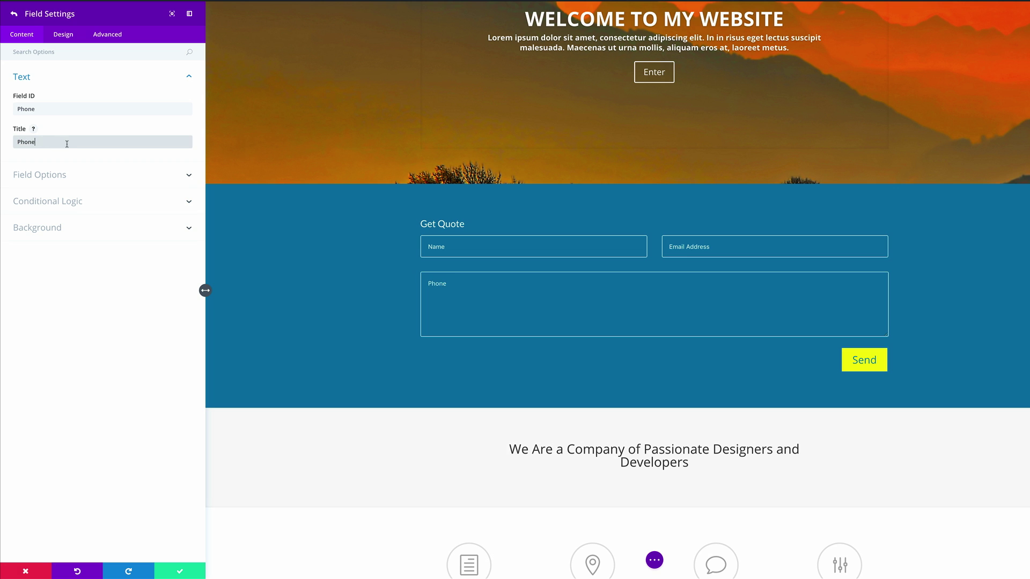
- Turn off Make Fullwidth for the Phone field and paste Main Element CSS to shrink it
left_click(68, 35)
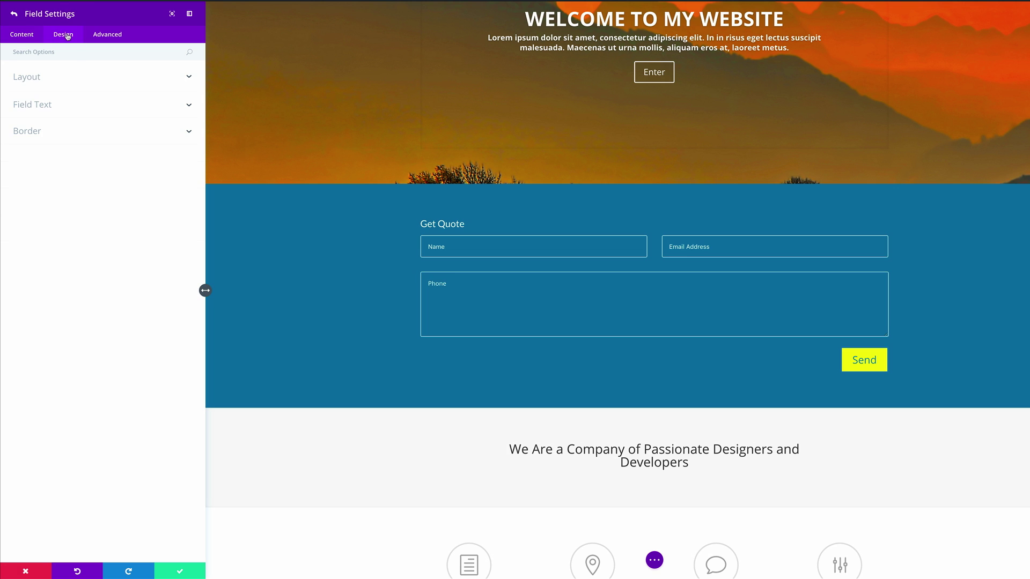
left_click(39, 80)
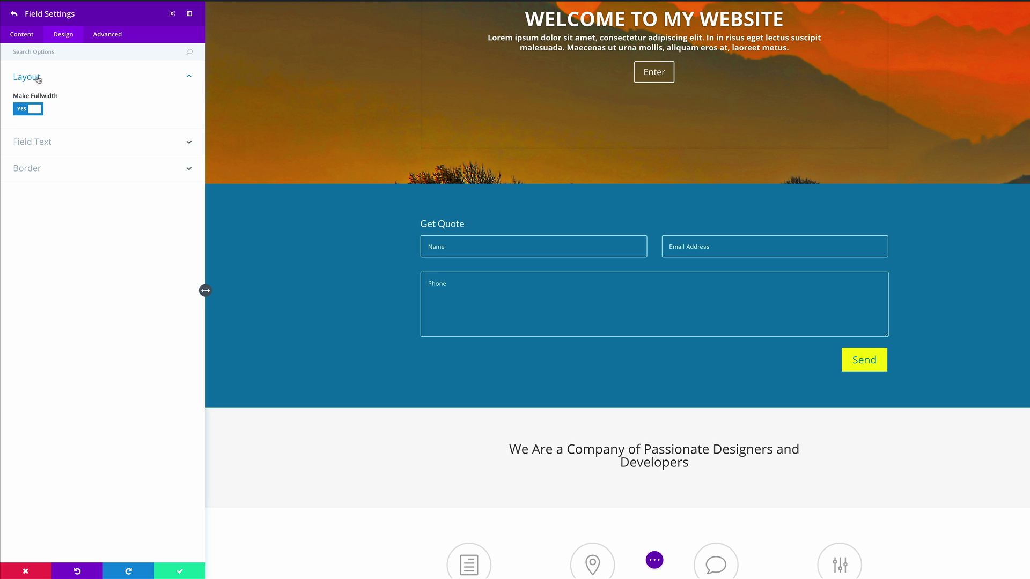
left_click(24, 112)
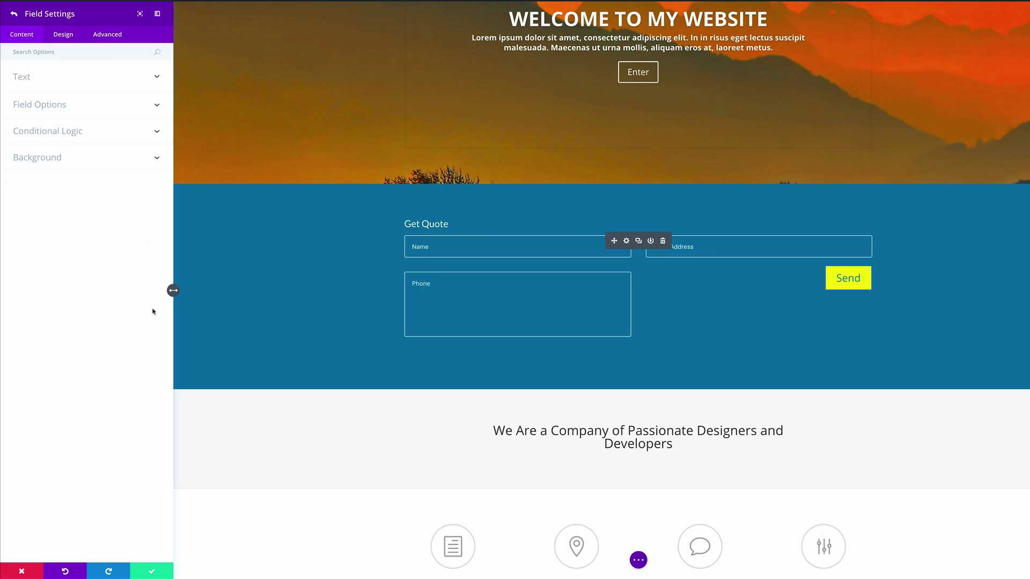
left_click(113, 35)
left_click(52, 78)
left_click(93, 187)
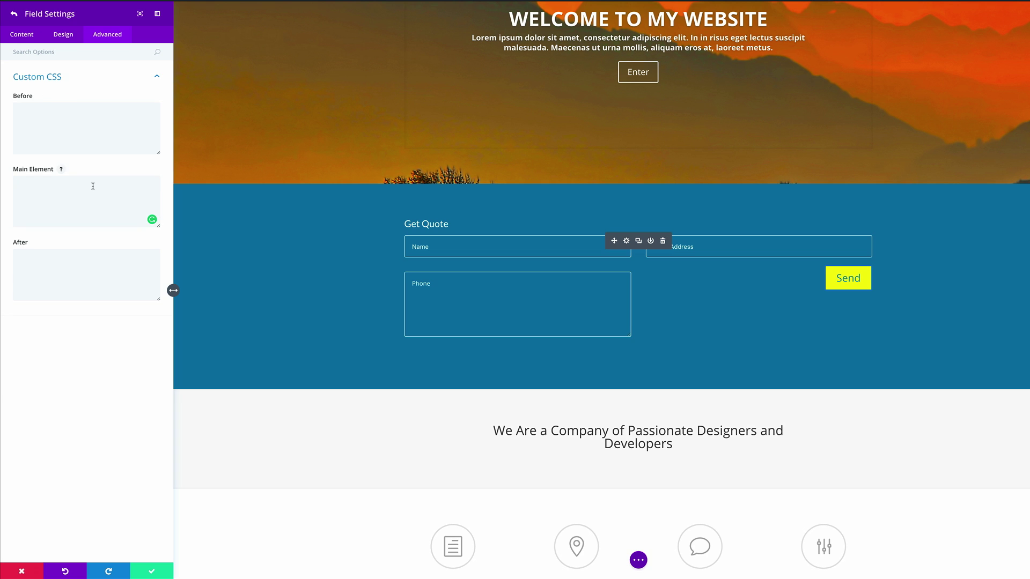
type("Max-width: 18%; Float: left; Margin-top: -1.5%; Clear: none !important;")
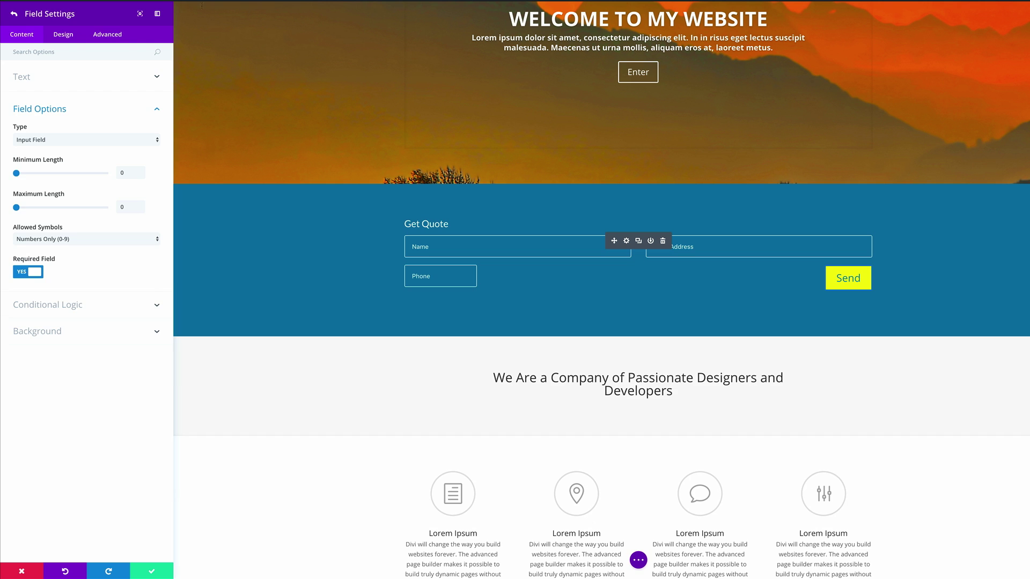
left_click(152, 572)
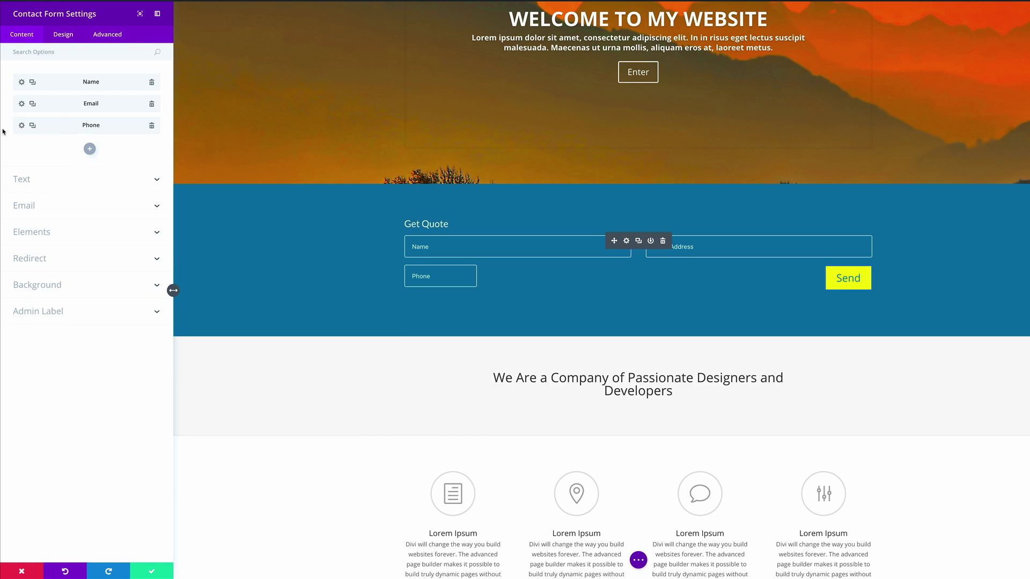
- Duplicate the Phone field and rename the copy's ID to 'Zip' and title to 'Zip Code'
left_click(33, 126)
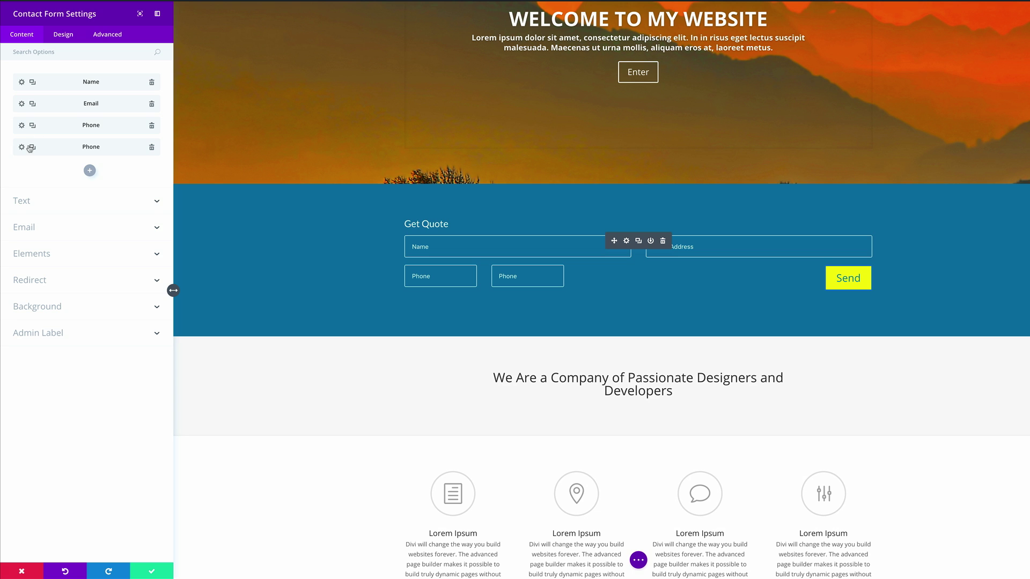
left_click(22, 147)
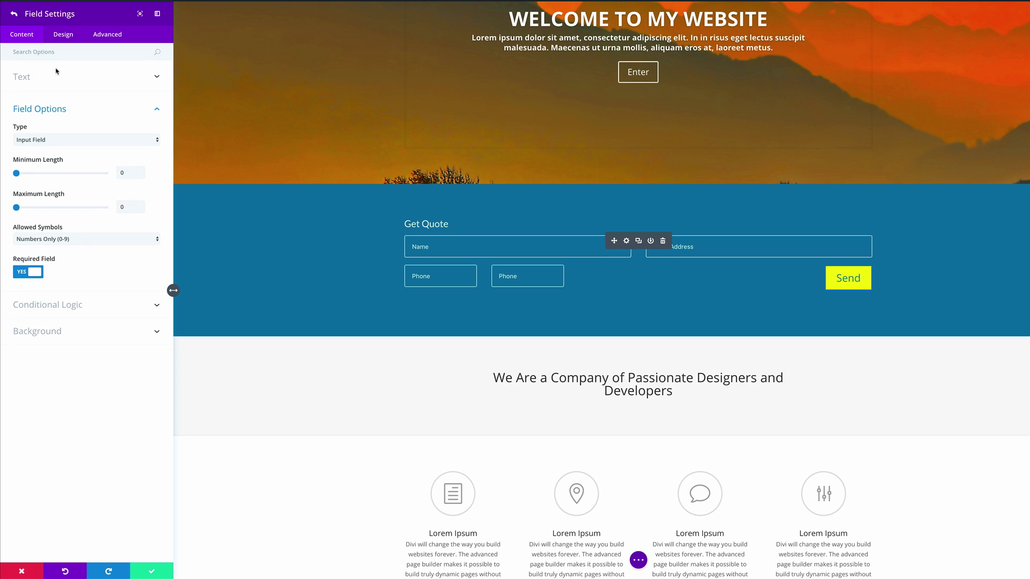
left_click(30, 78)
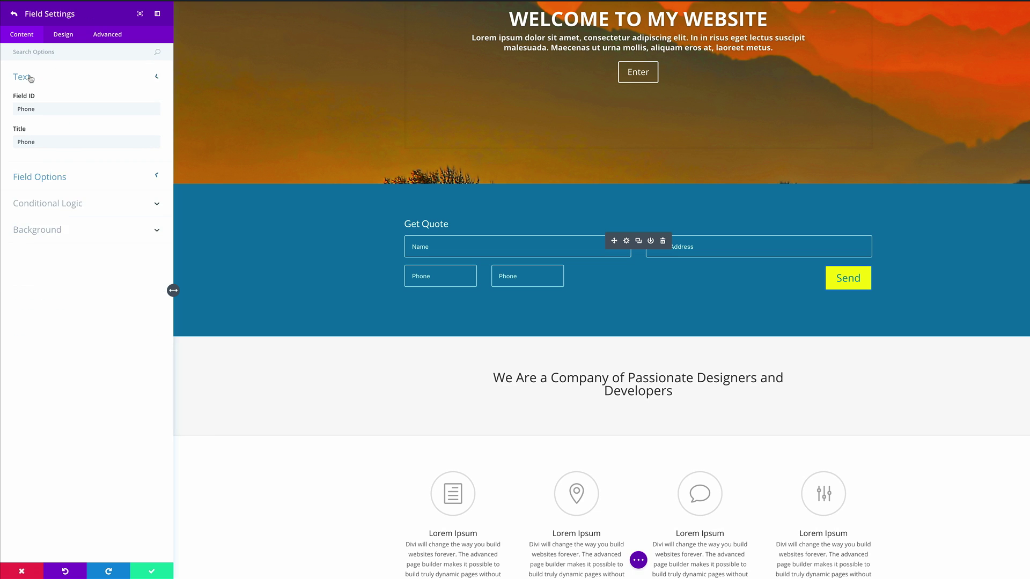
double_click(38, 109)
type("Zip")
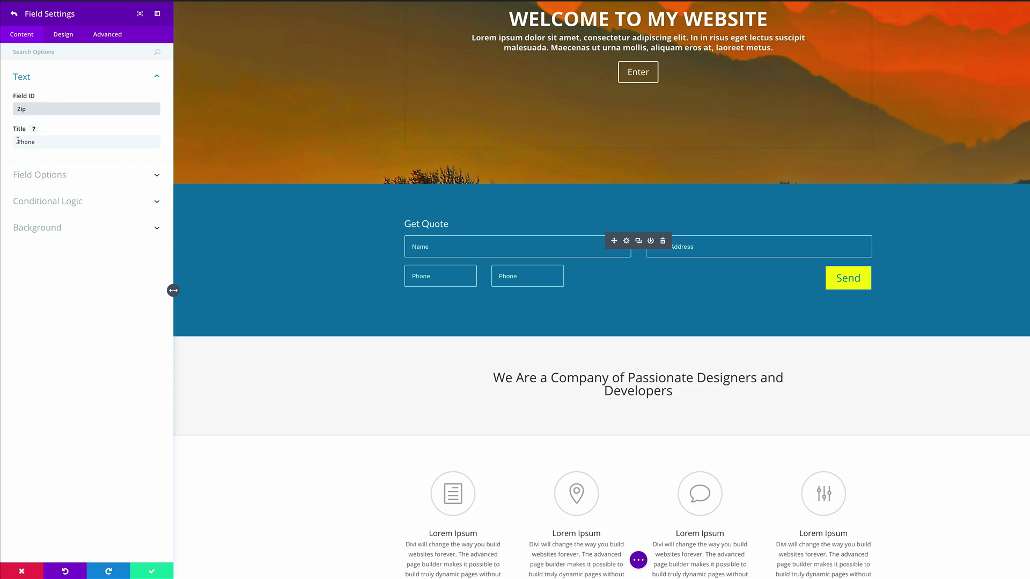
double_click(56, 140)
type("Zip")
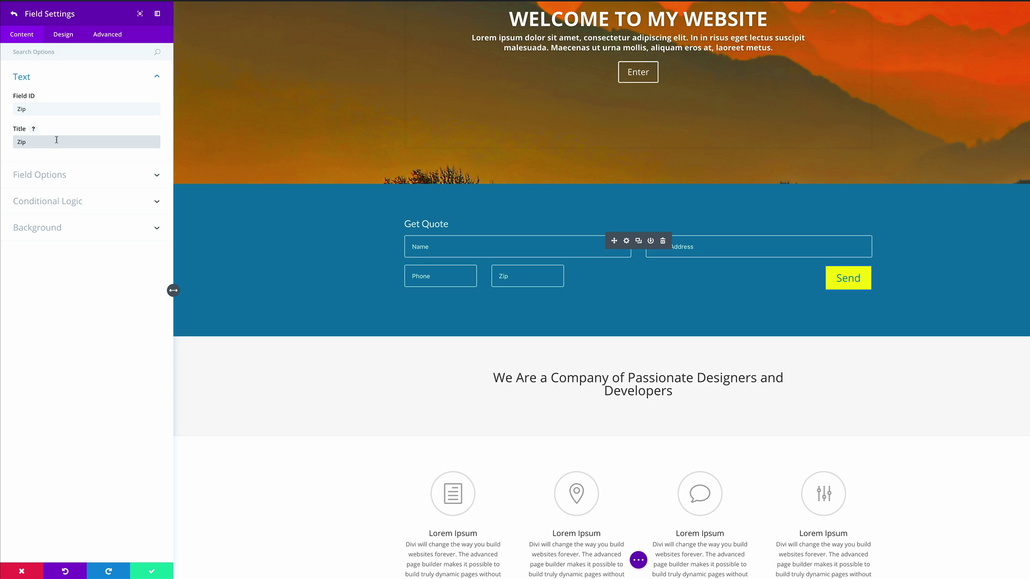
type(" Code")
- Replace the Zip field's Main Element CSS with 17% width rules
left_click(111, 36)
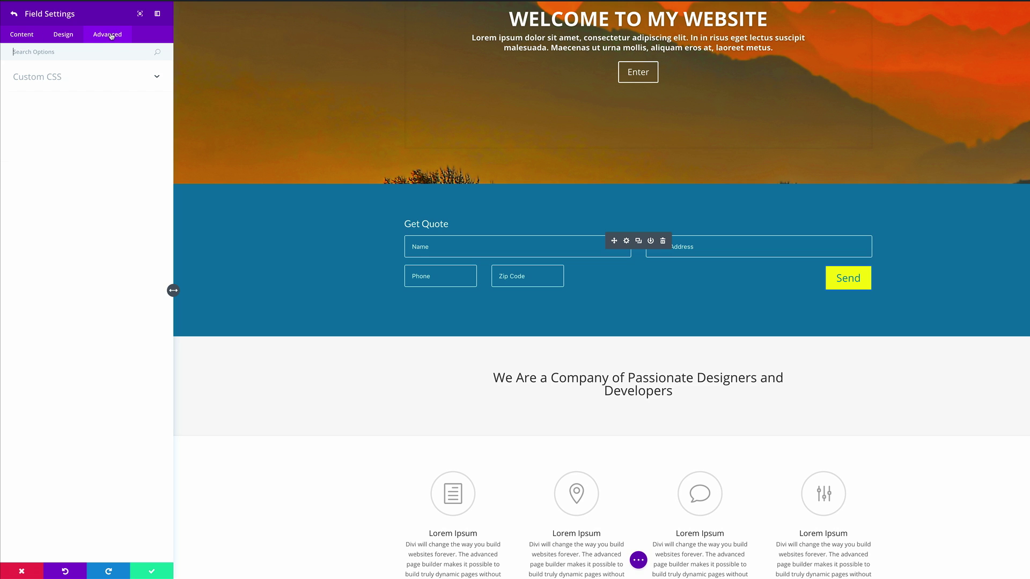
left_click(59, 77)
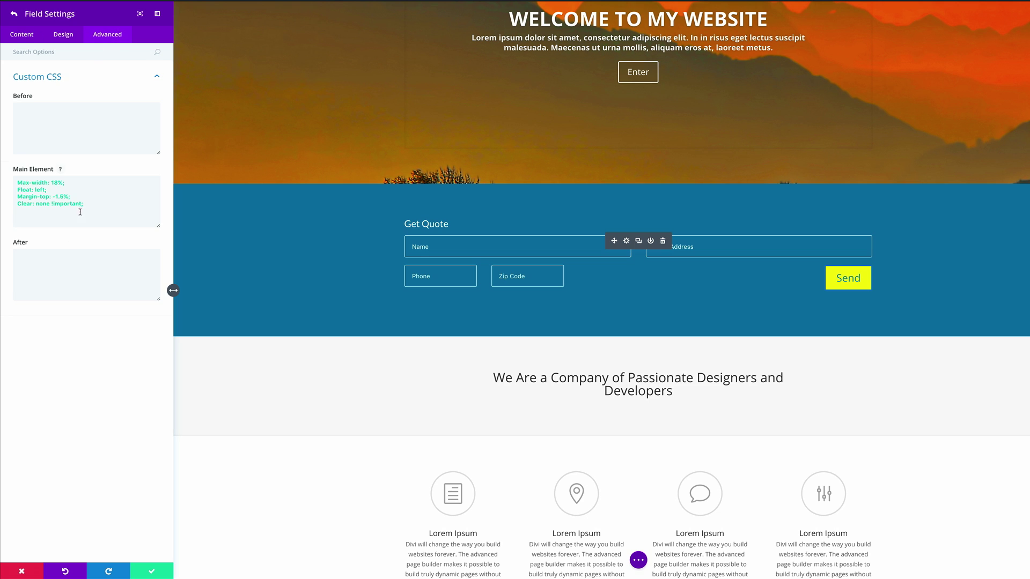
left_click_drag(84, 204, 14, 179)
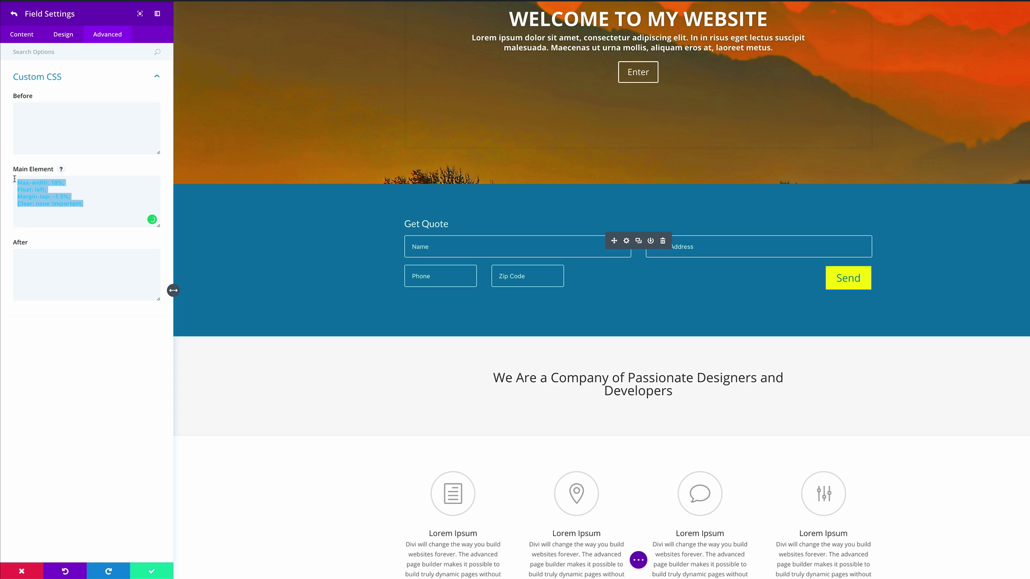
type("Max-width: 17%; Margin-top: -1.5%;")
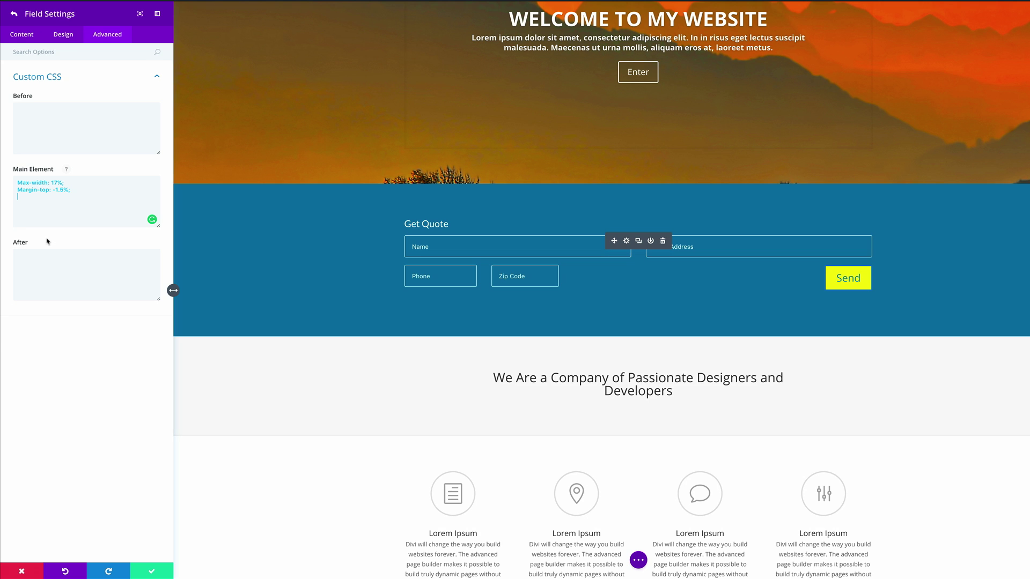
left_click(15, 16)
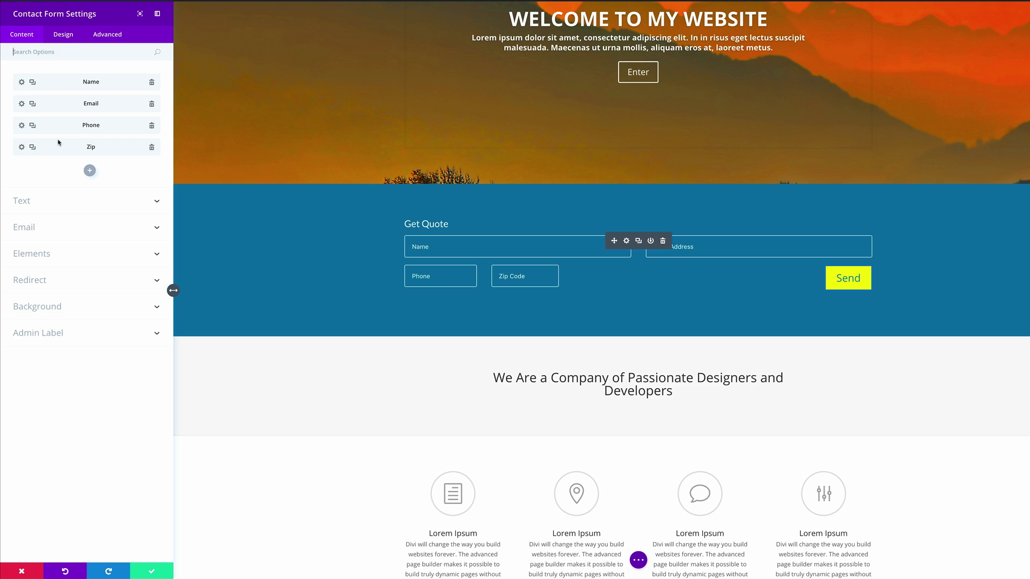
- Paste 20% width CSS into the Name and Email fields' Main Element boxes
left_click(22, 83)
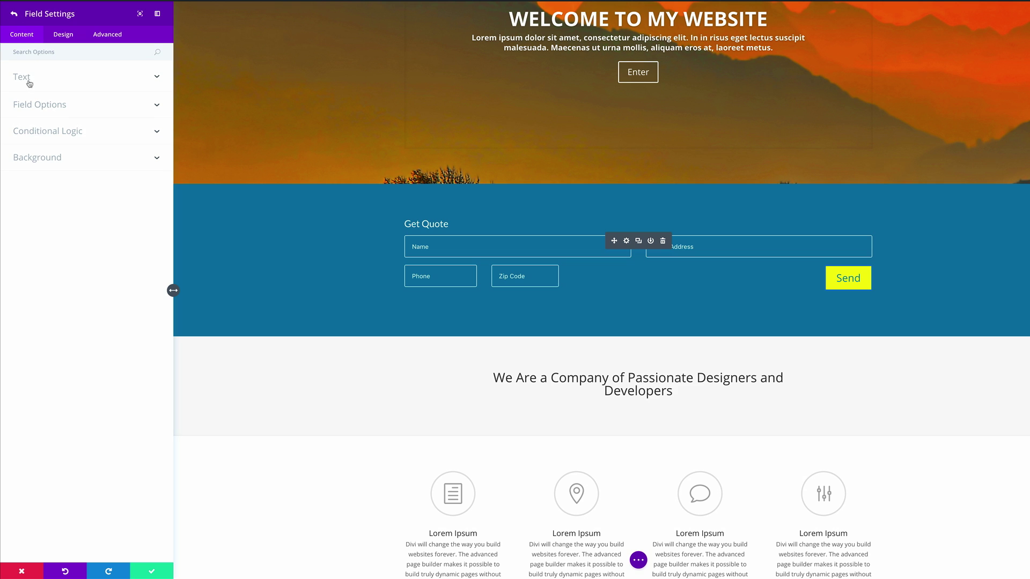
left_click(109, 36)
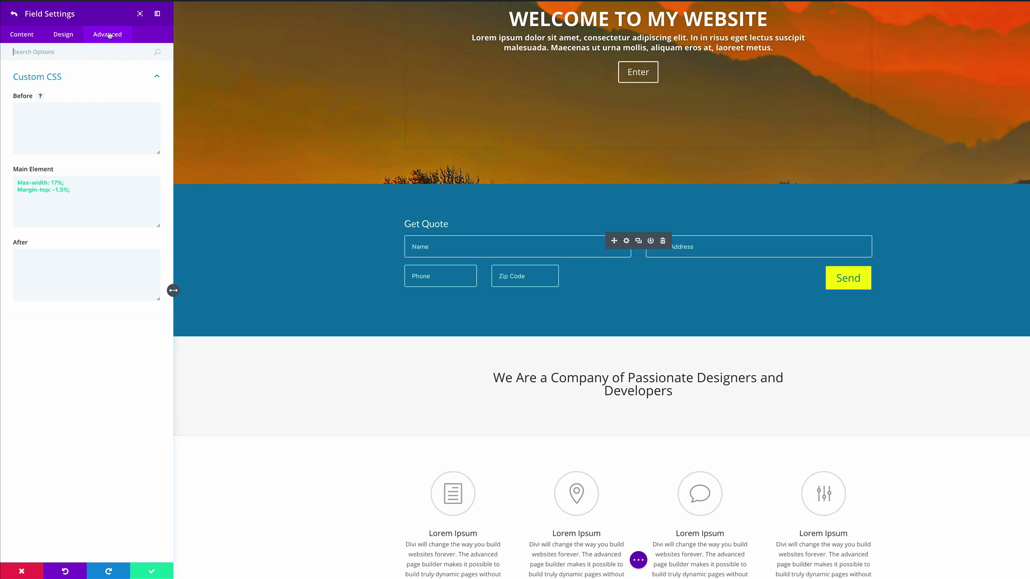
left_click_drag(81, 191, 8, 183)
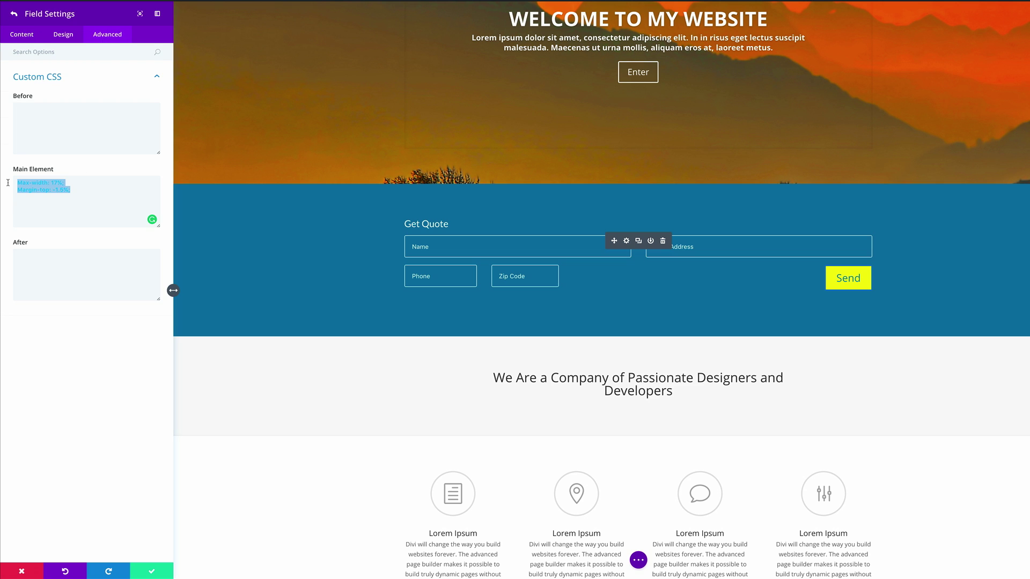
type("Max-width: 20%; Margin-top: -1.5%;")
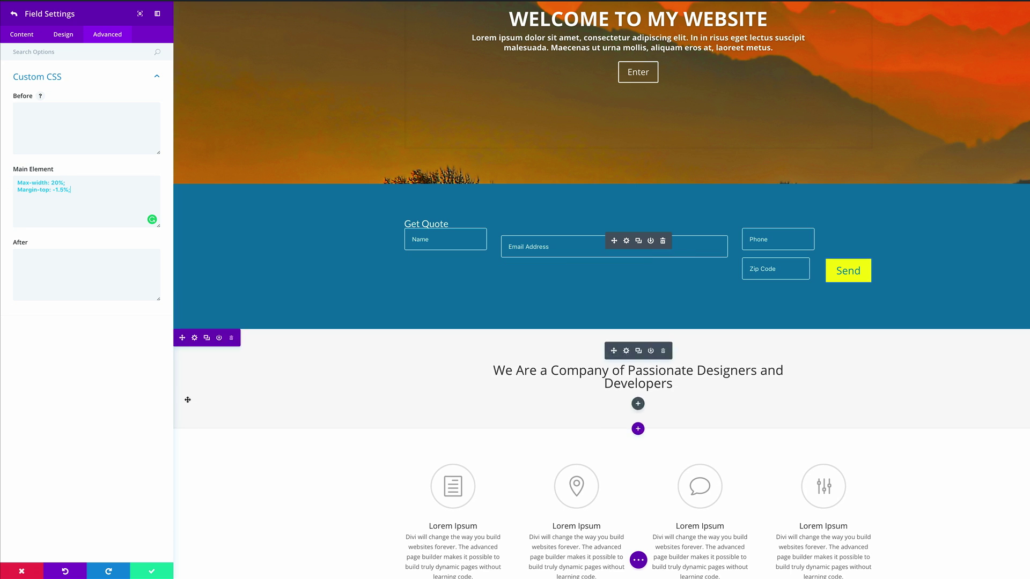
left_click(15, 14)
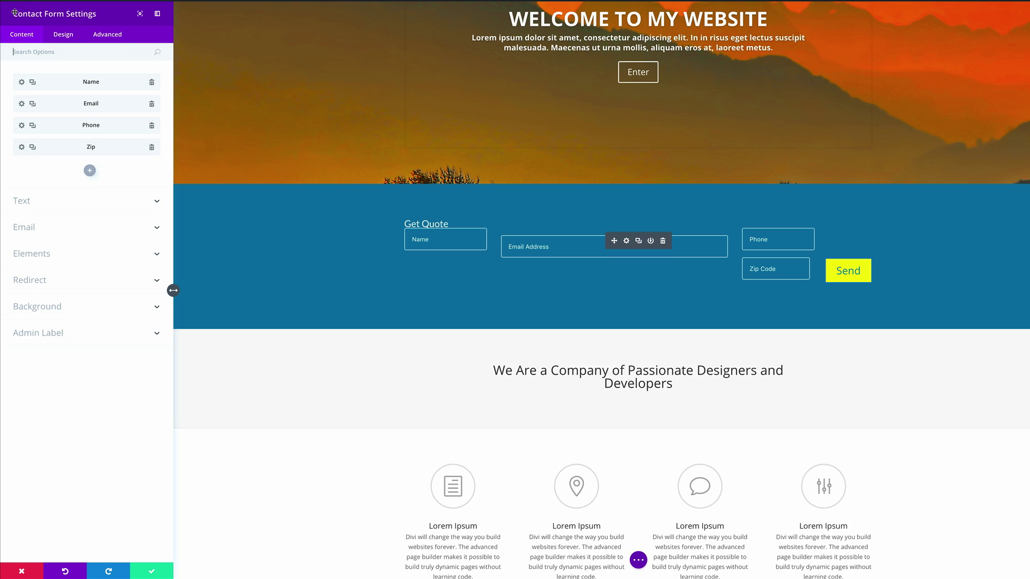
left_click(21, 104)
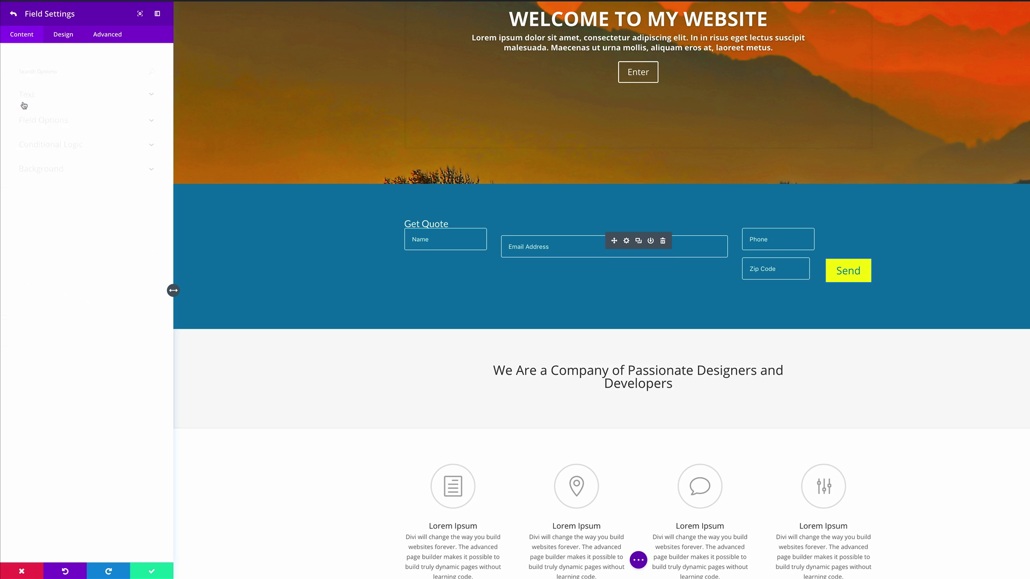
left_click(117, 35)
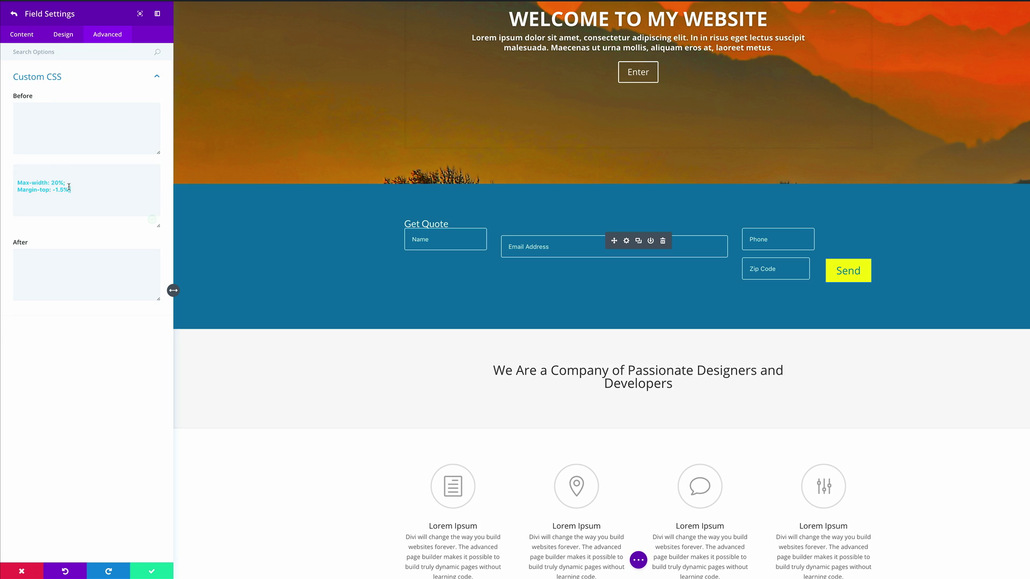
left_click_drag(70, 190, 2, 174)
type("Max-width: 20%; Margin-top: -1.5%;")
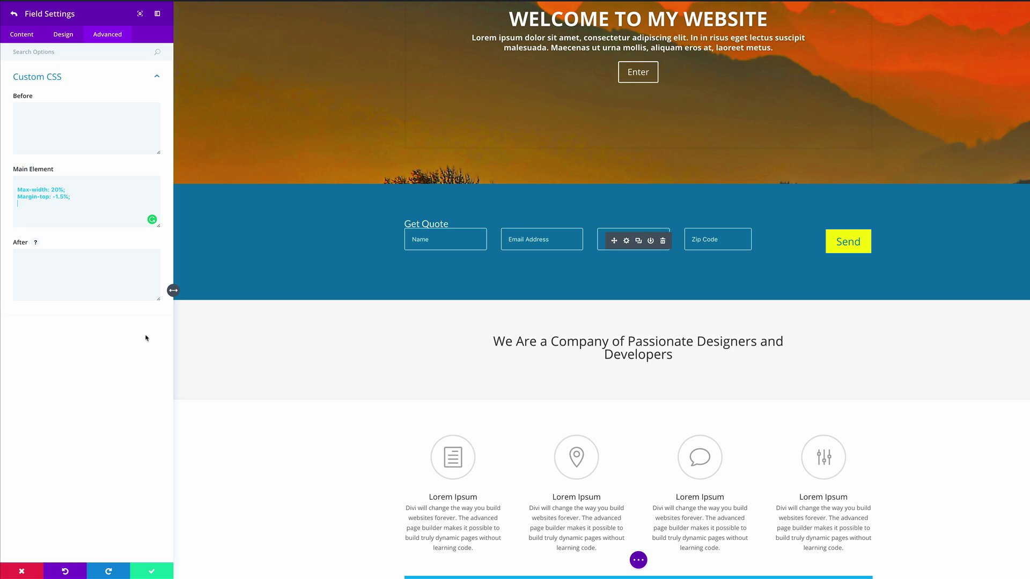
left_click(151, 572)
- Save the contact form, then give the blue section 12px top and 14px bottom padding
left_click(152, 572)
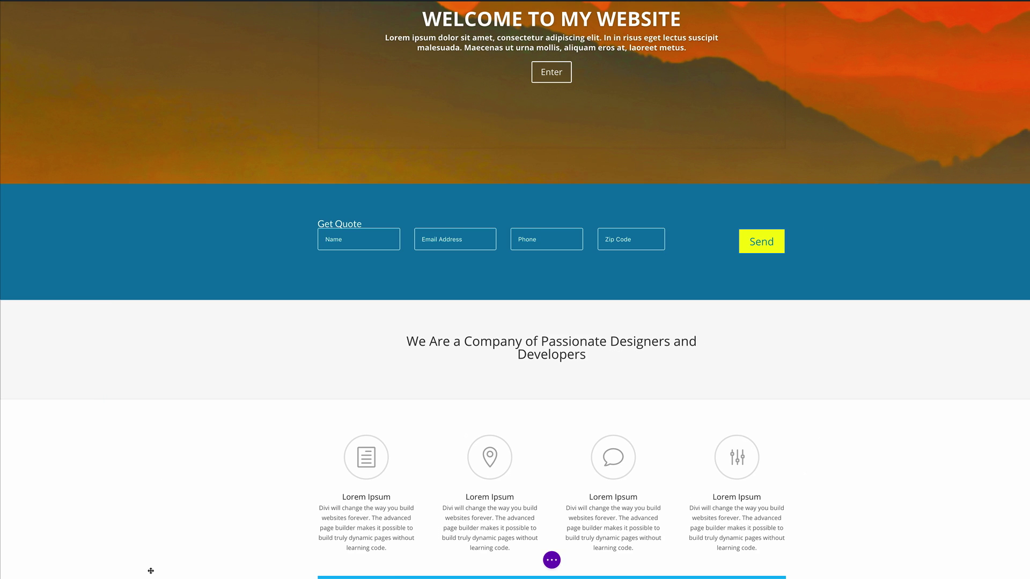
mouse_move(82, 199)
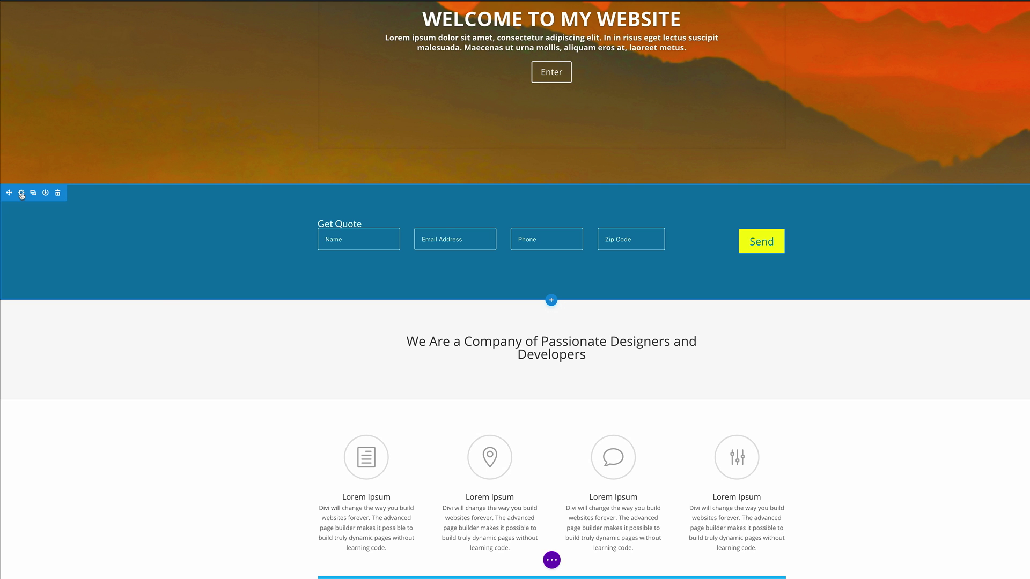
left_click(21, 193)
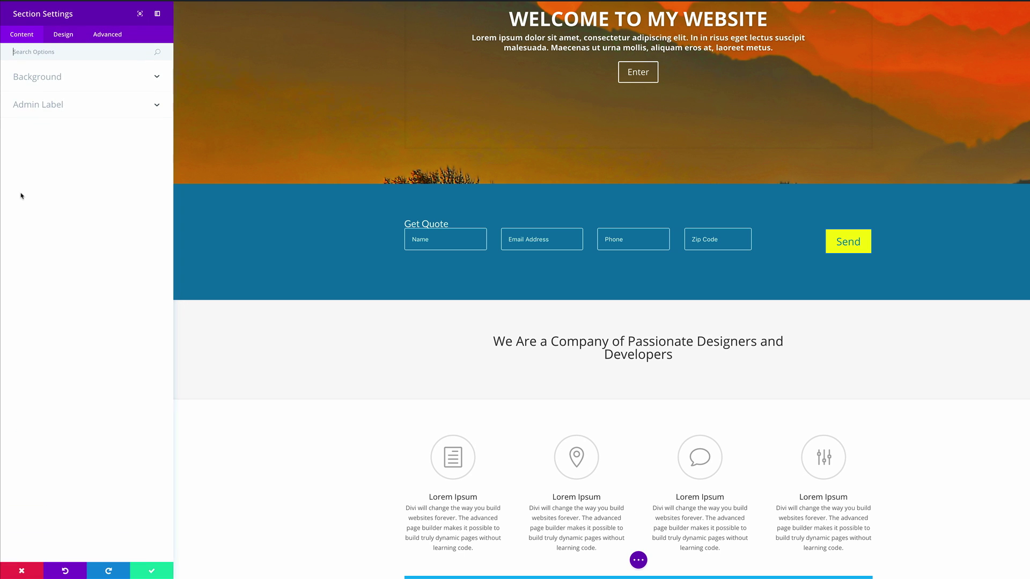
left_click(64, 36)
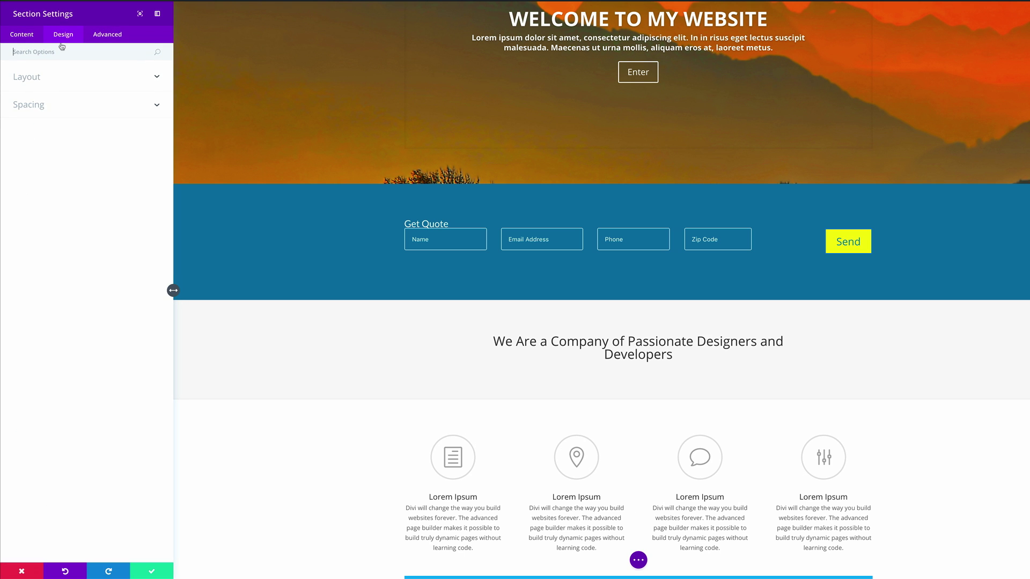
left_click(40, 107)
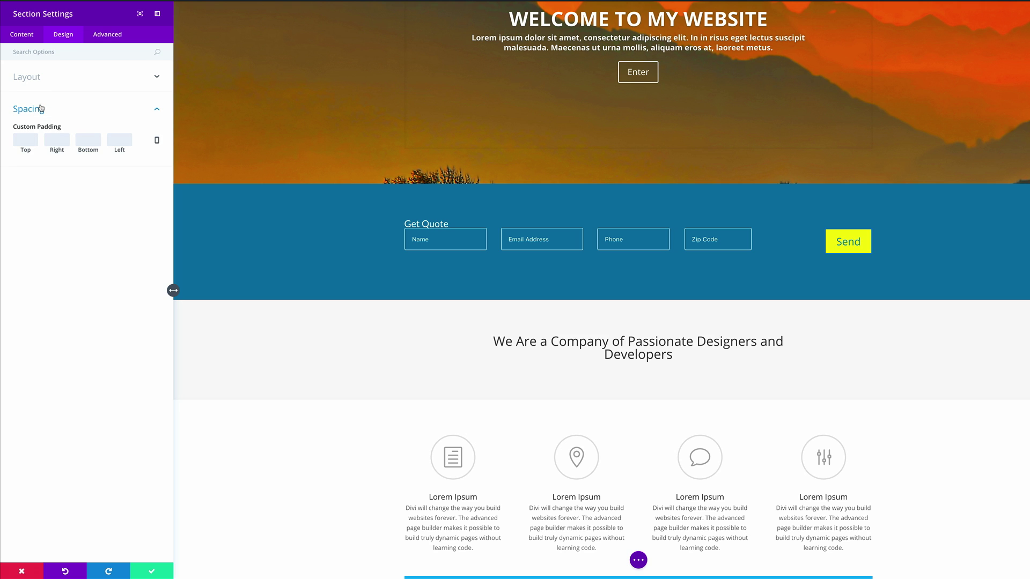
left_click(24, 138)
type("12")
left_click(89, 141)
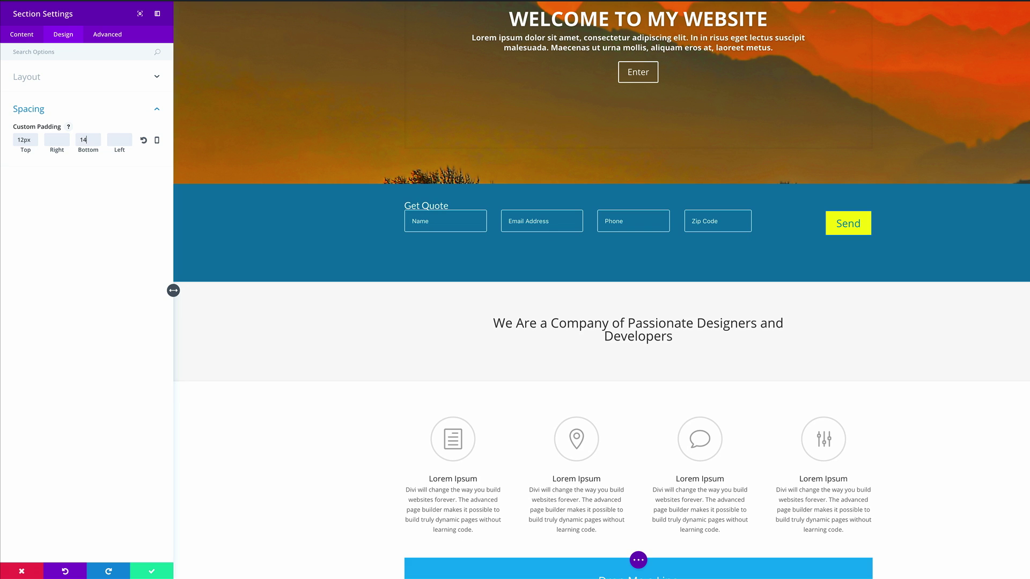
type("14")
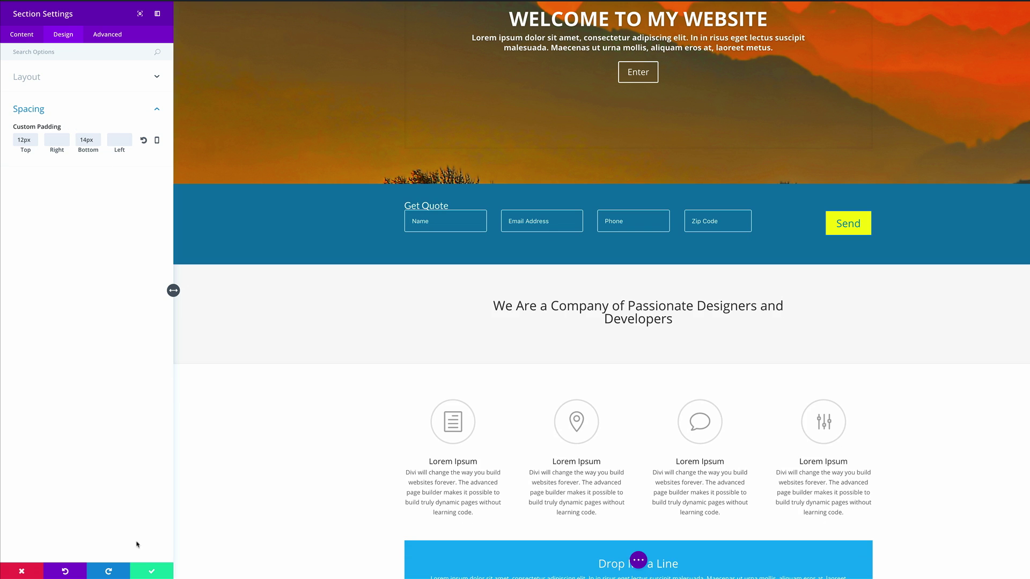
left_click(153, 572)
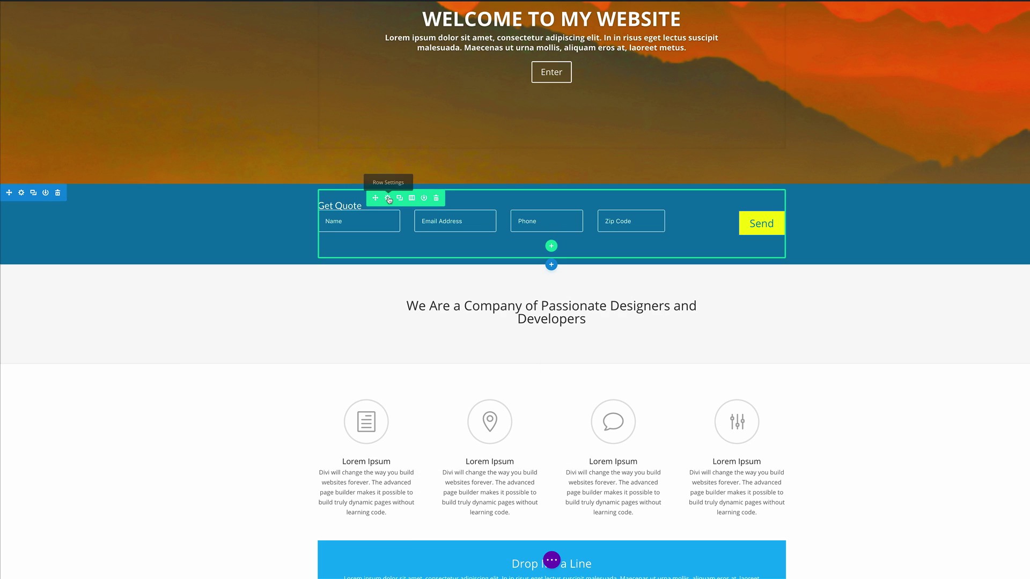
- Enter row Custom Padding of 48px, 0px, 0px, 0px (top, right, bottom, left) and save
left_click(388, 198)
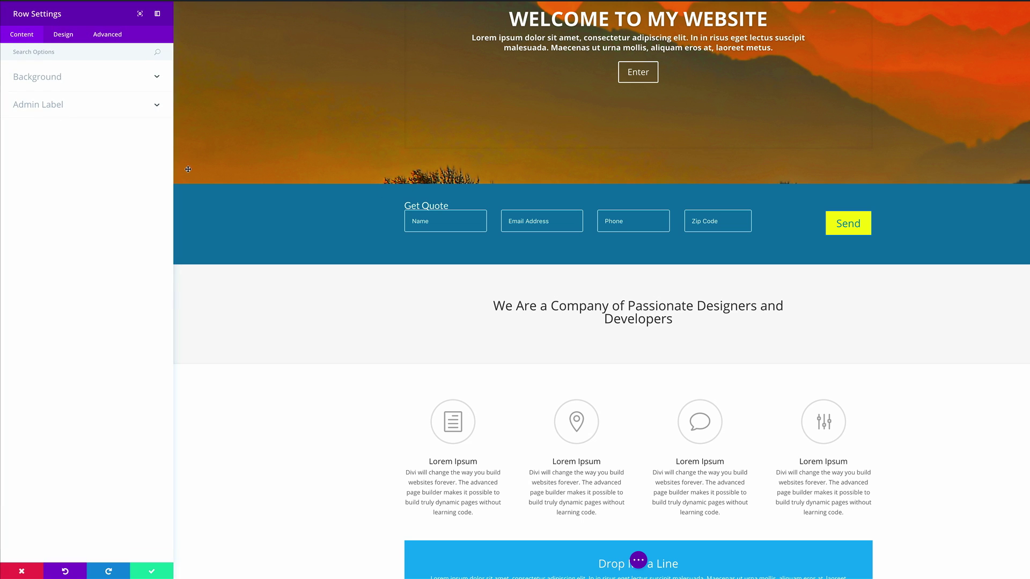
left_click(69, 35)
left_click(41, 106)
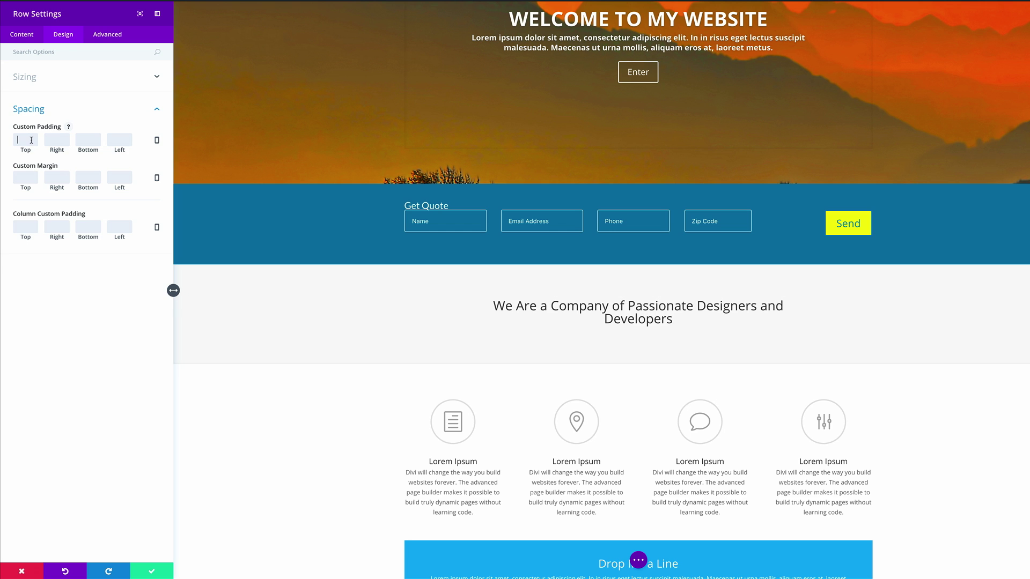
type("48")
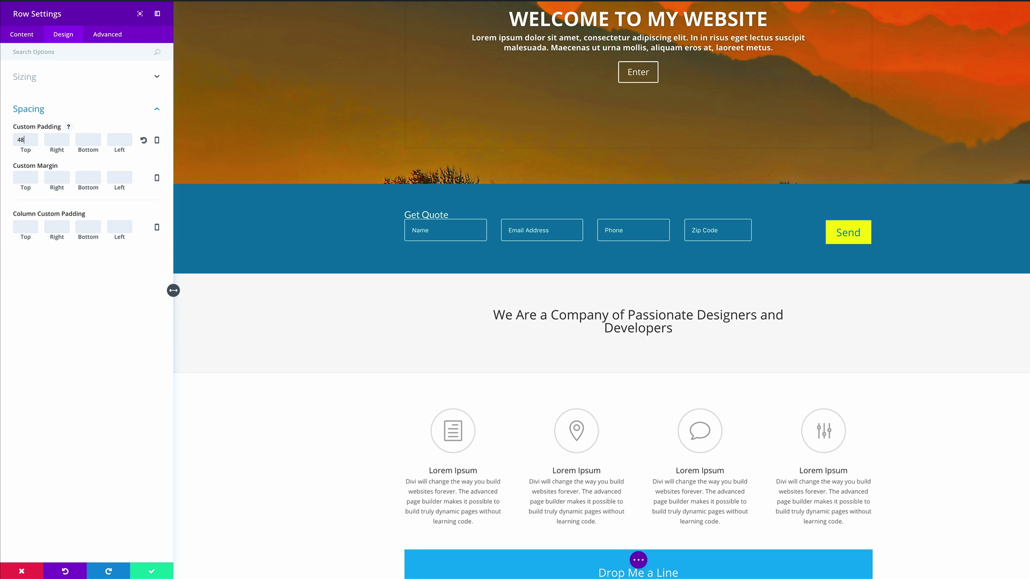
key("Tab")
type("0")
key("Tab")
type("0")
key("Tab")
type("0")
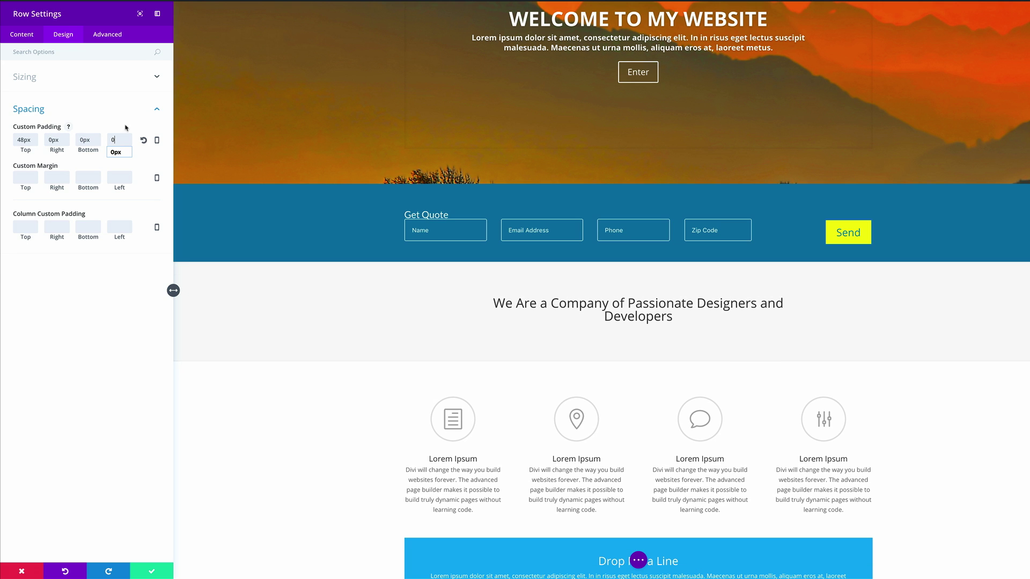
left_click(126, 110)
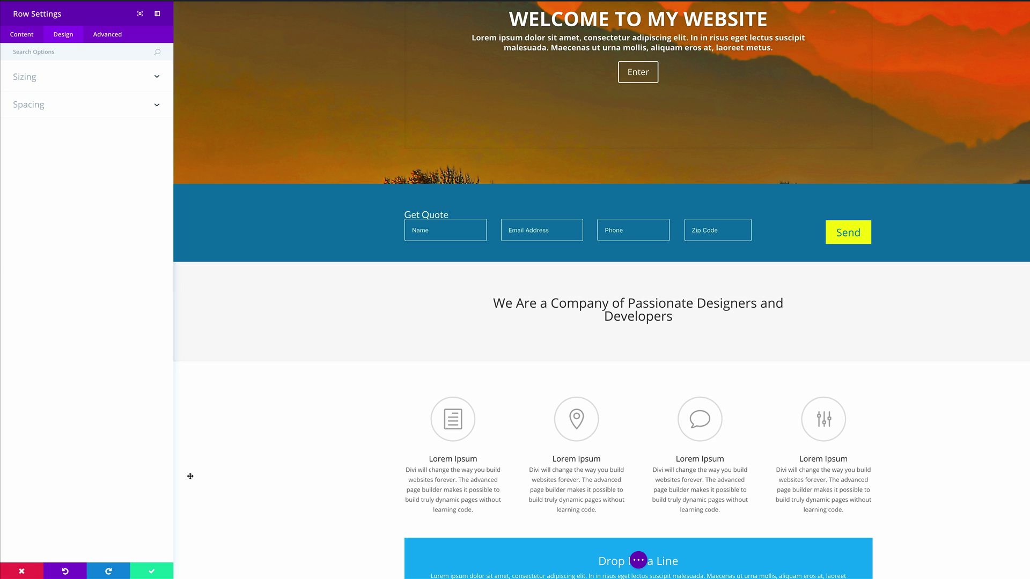
left_click(152, 572)
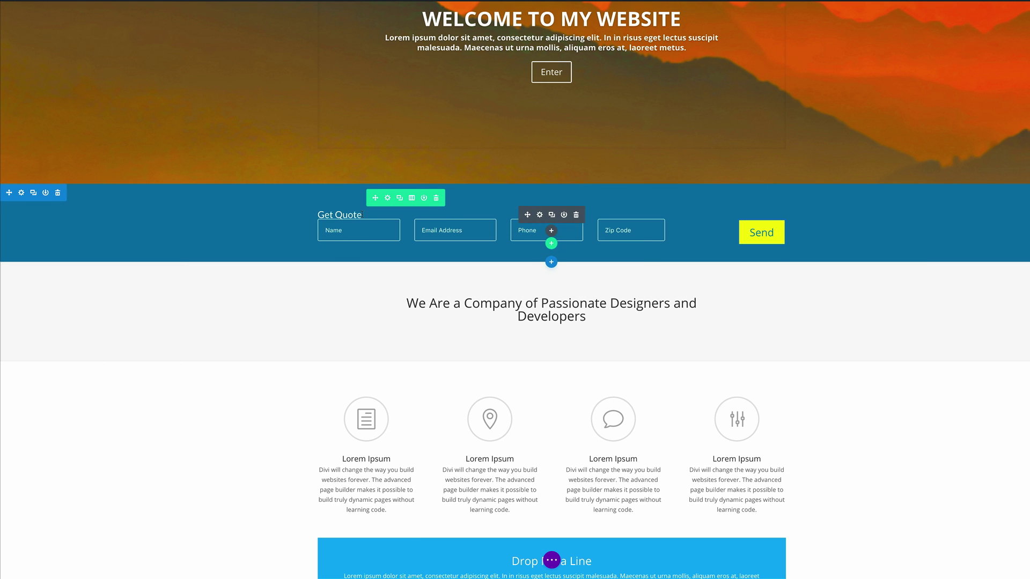
- Delete the form title 'Get Quote' and select the 'Send' button text to replace it
left_click_drag(362, 214, 318, 215)
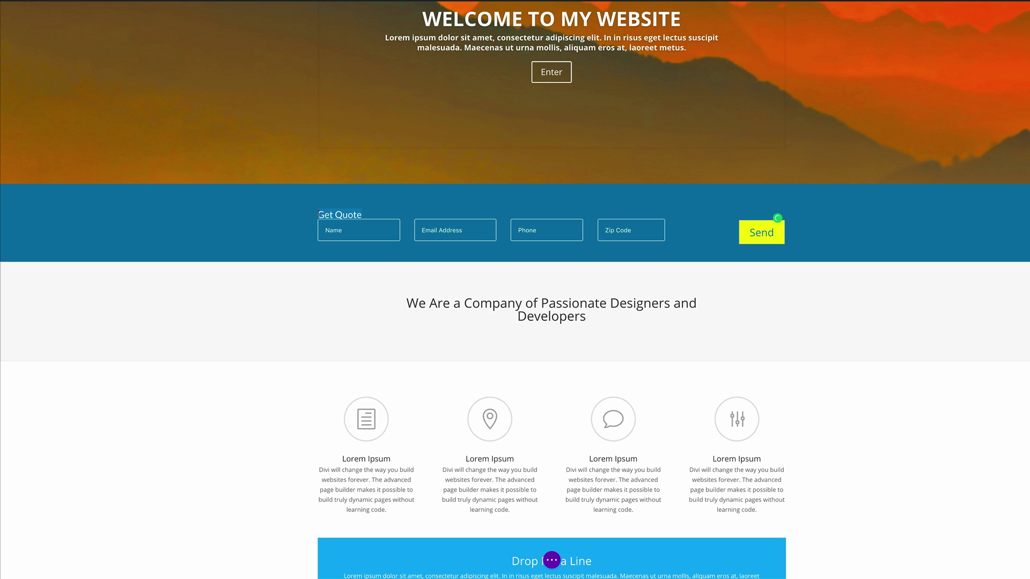
left_click(380, 211)
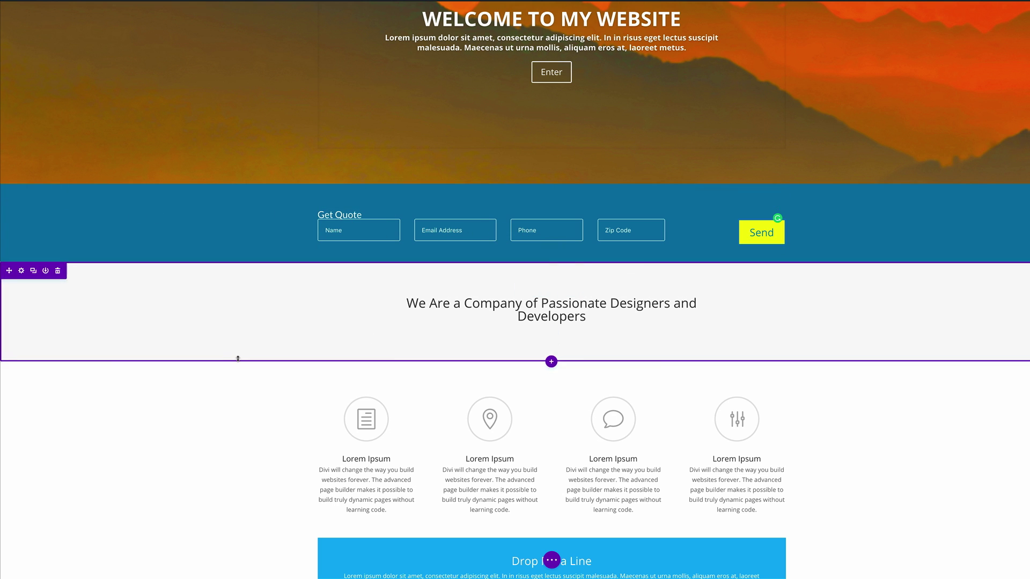
left_click(541, 214)
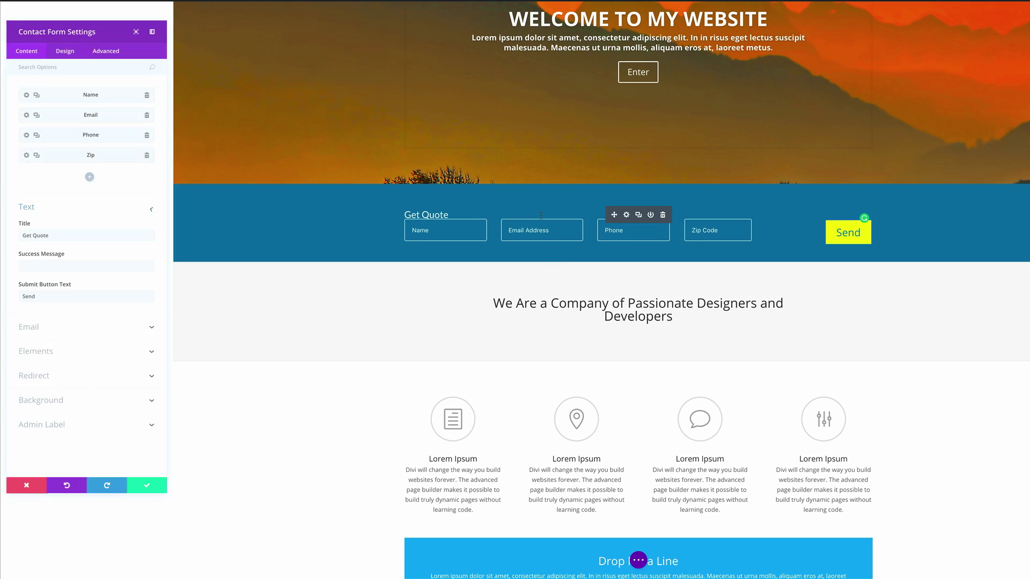
triple_click(59, 235)
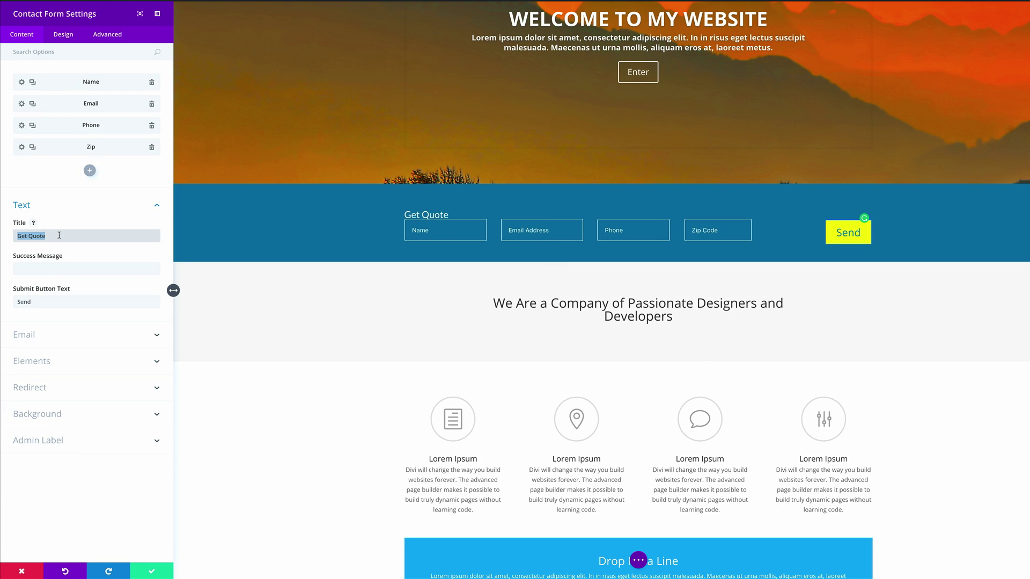
key("BackSpace")
triple_click(60, 302)
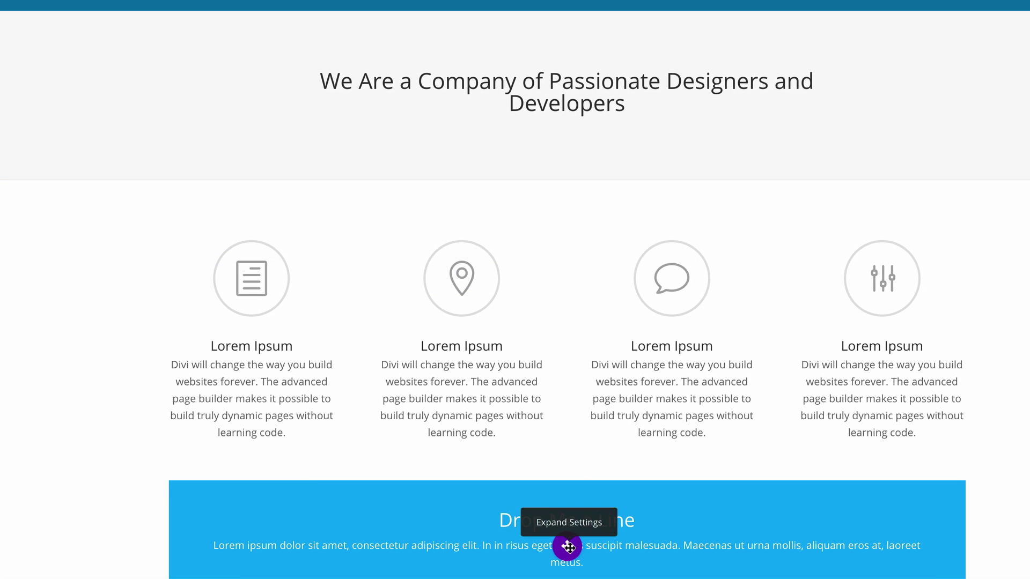
- Paste a max-width 767px media query making p.et_pb_contact_field 100% wide into page Custom CSS, and save
left_click(569, 547)
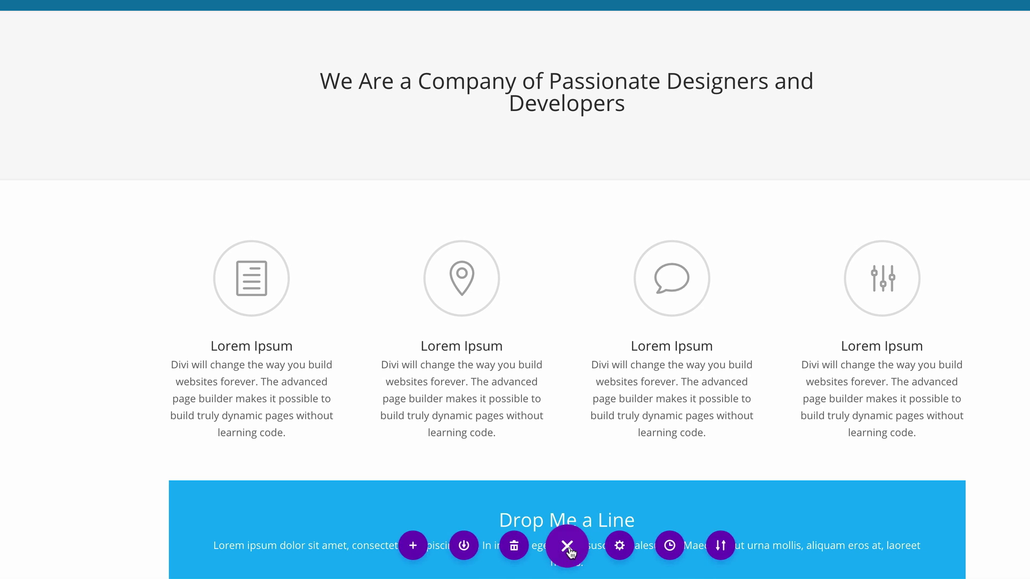
left_click(621, 546)
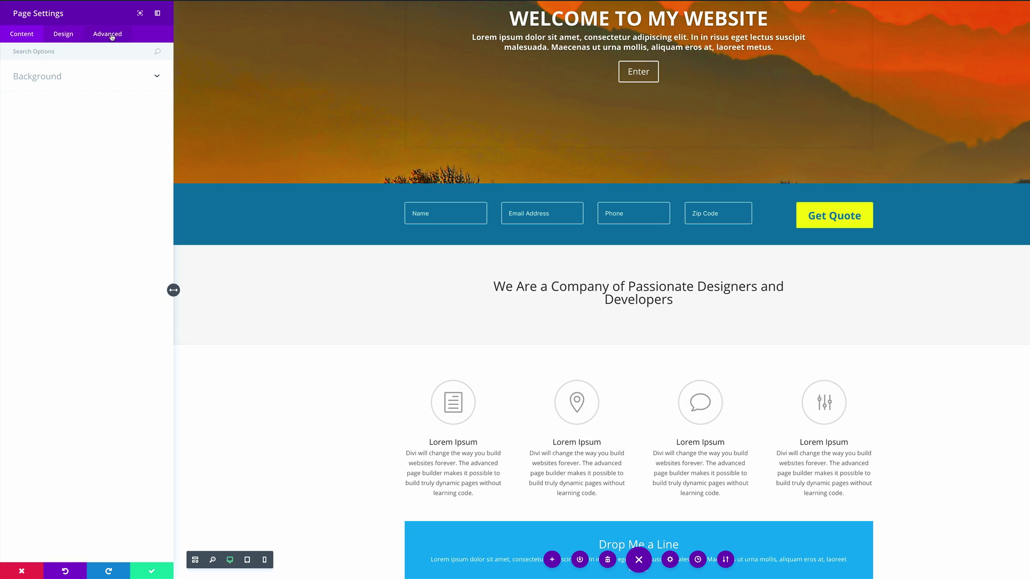
left_click(109, 35)
left_click(58, 76)
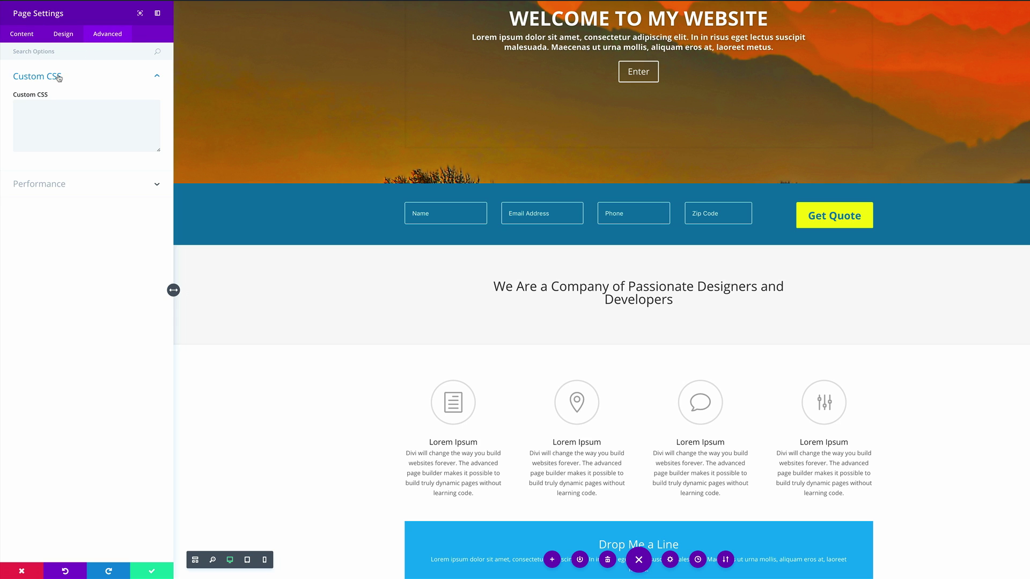
left_click(54, 109)
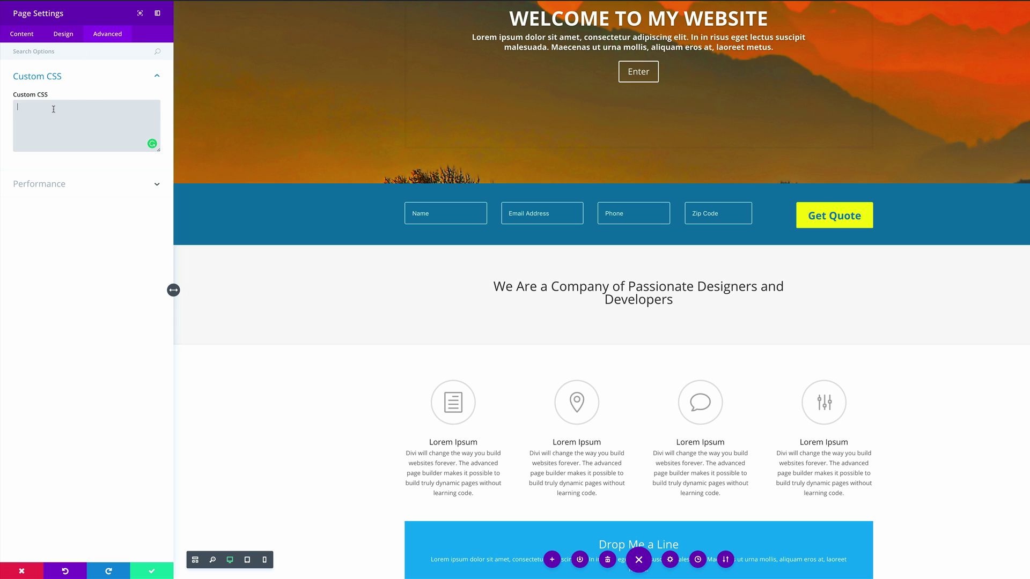
type("@media (max-width: 767px) {  p.et_pb_contact_field { max-width: 100% !important; } }")
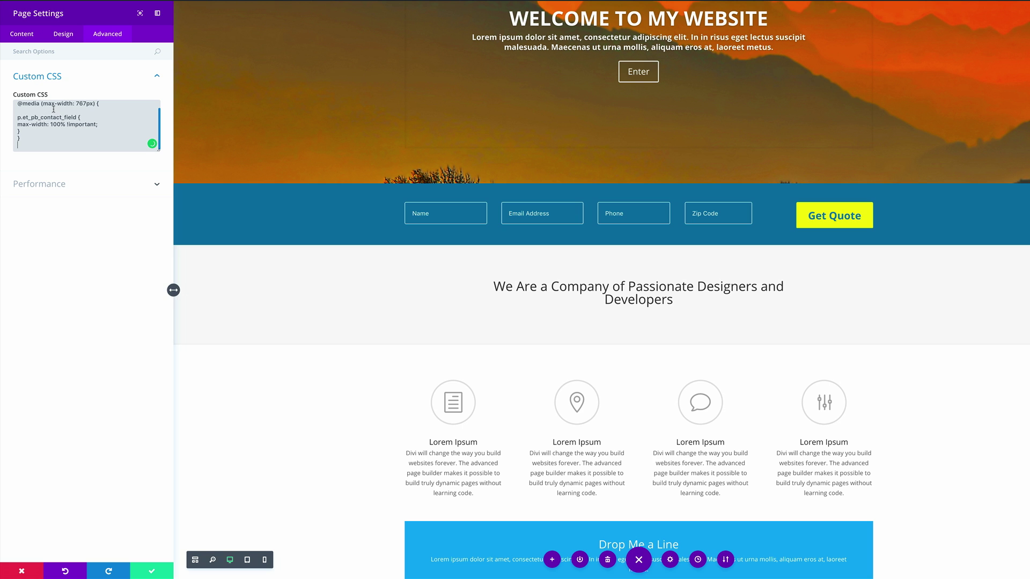
left_click(153, 572)
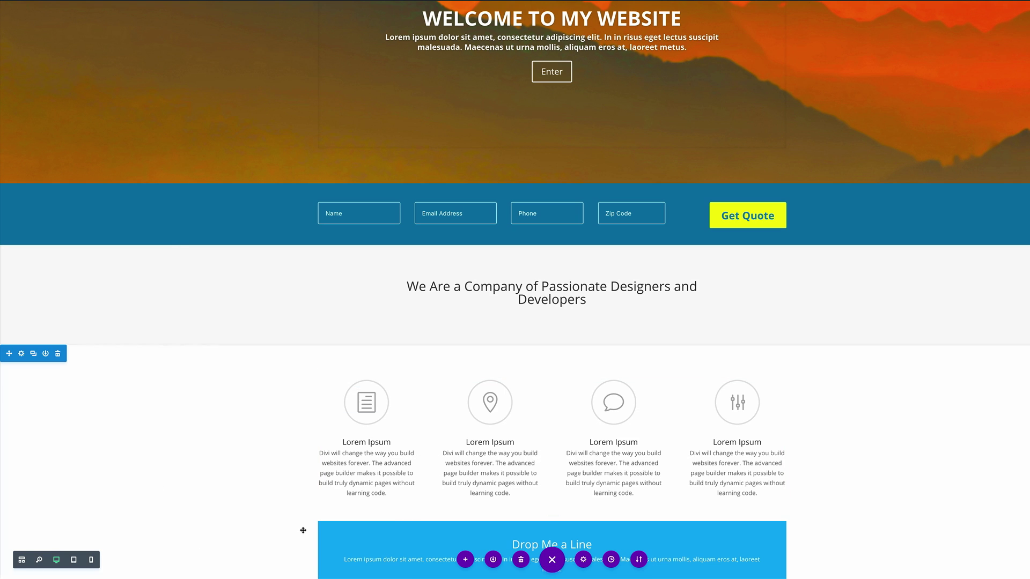